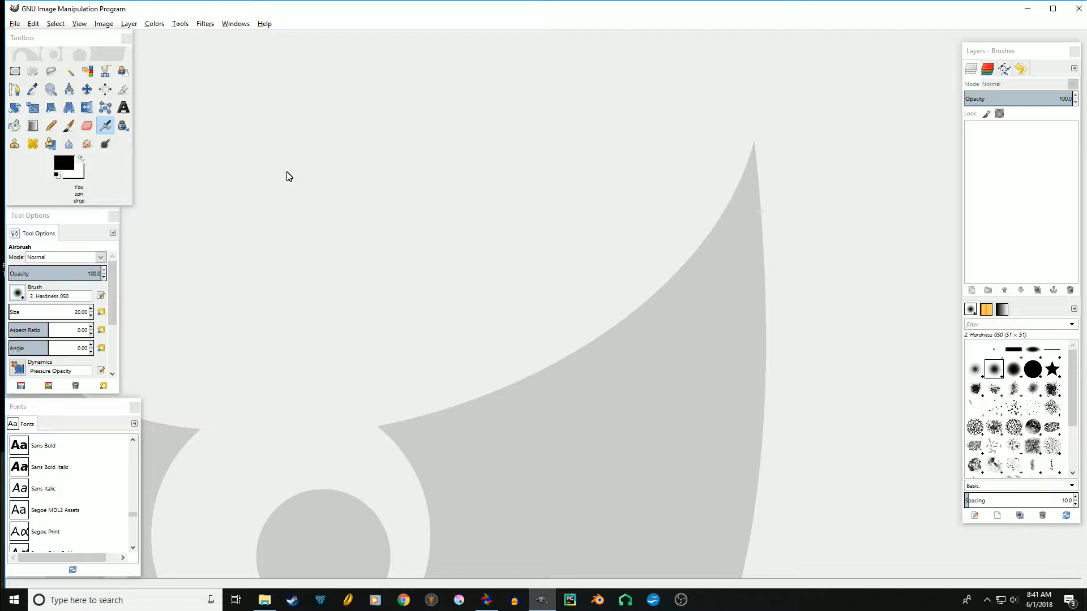
Step: Create a new blank image 640 px wide and 400 px high
key(ctrl+n)
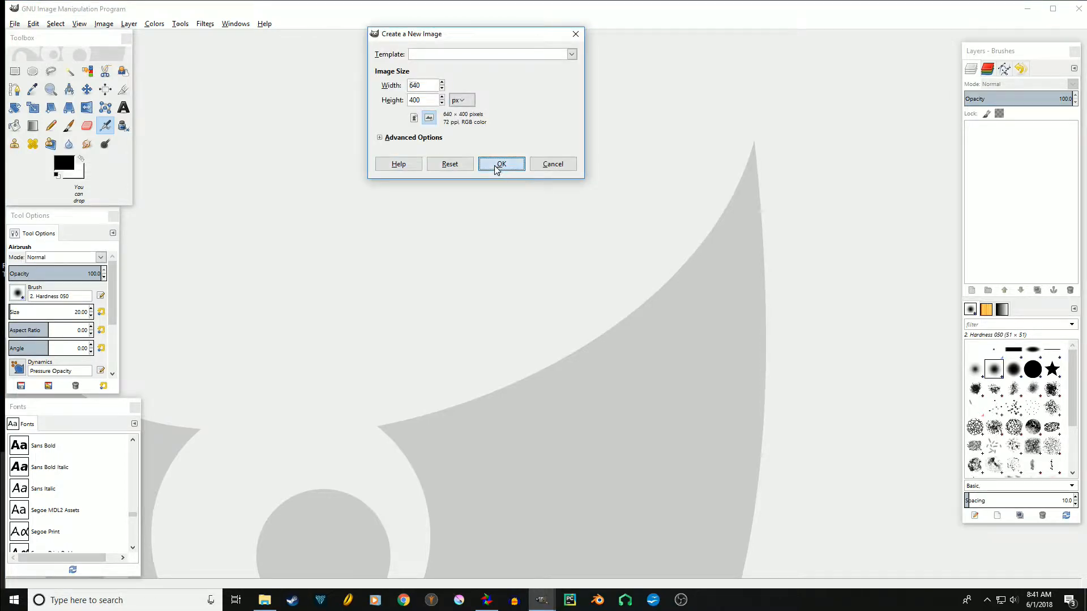
click(496, 165)
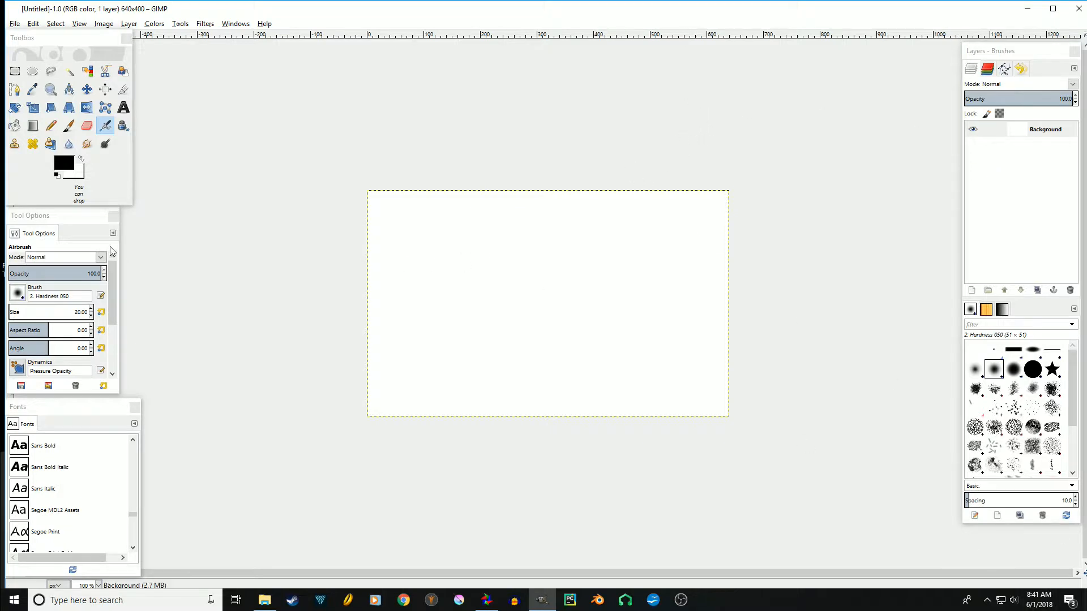
Step: Try filling the white background layer with red (ff1414) as the foreground colour, then undo the fill
click(67, 163)
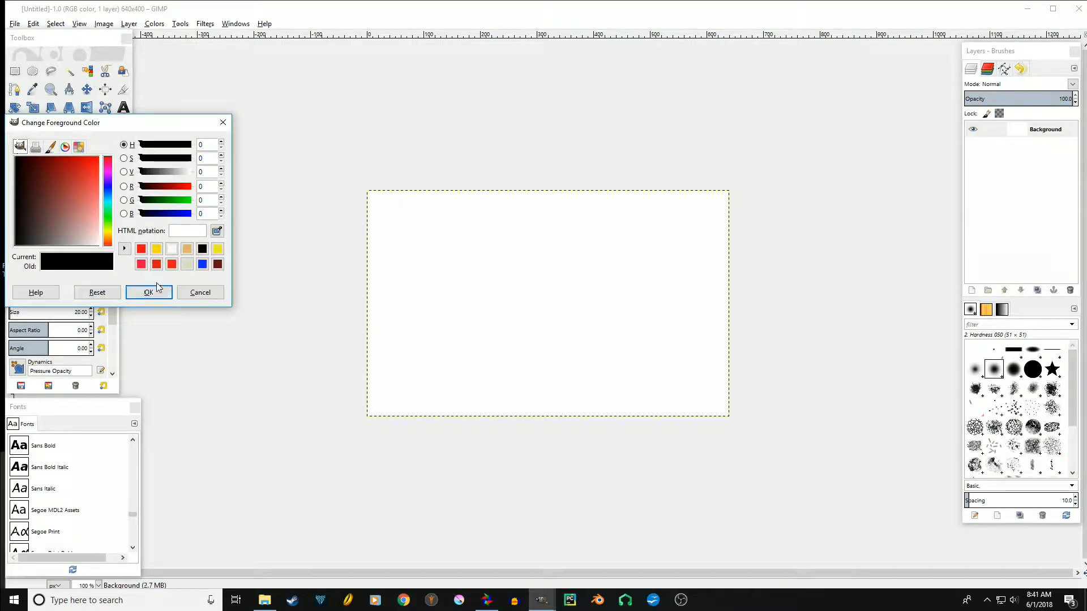
click(172, 264)
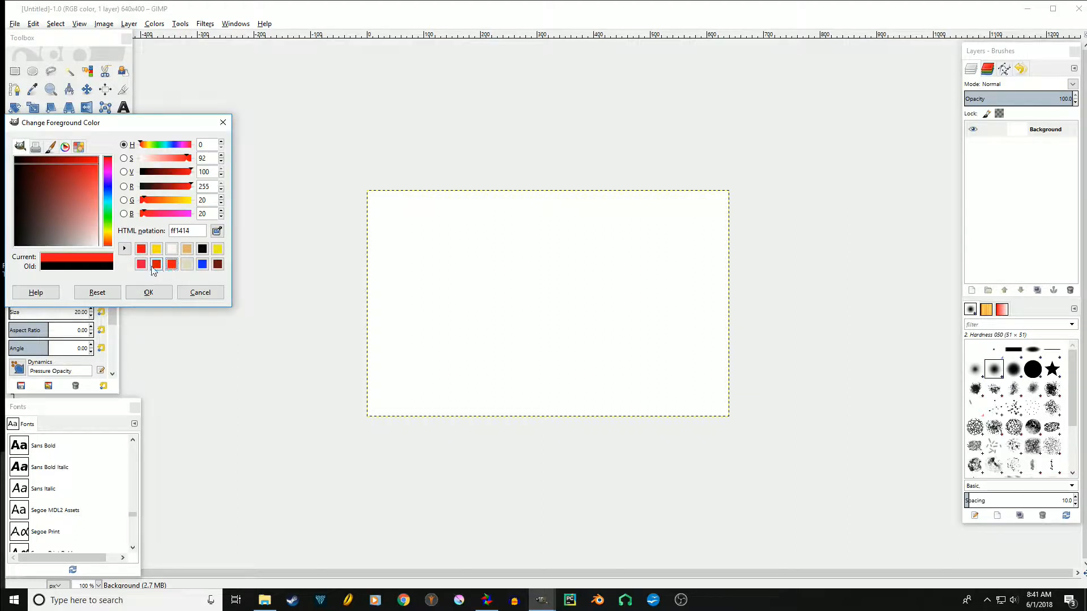
click(149, 292)
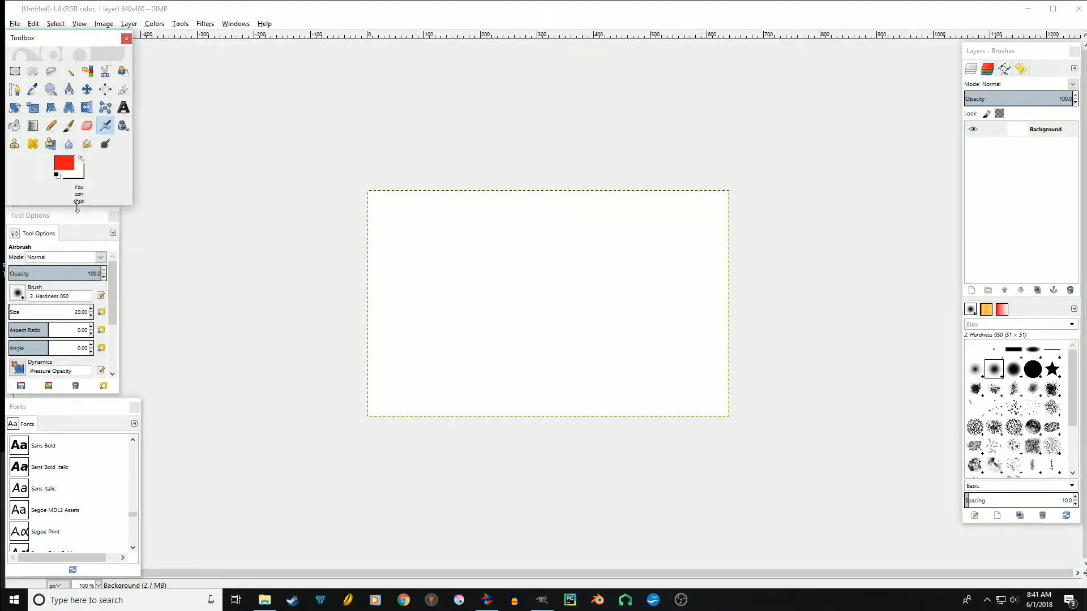
click(82, 159)
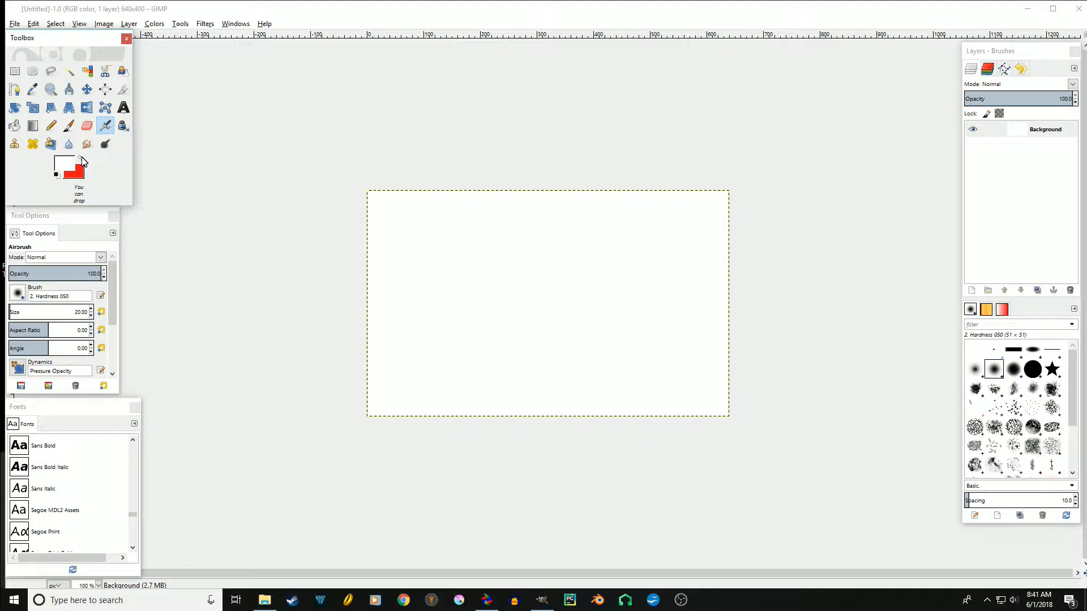
click(82, 160)
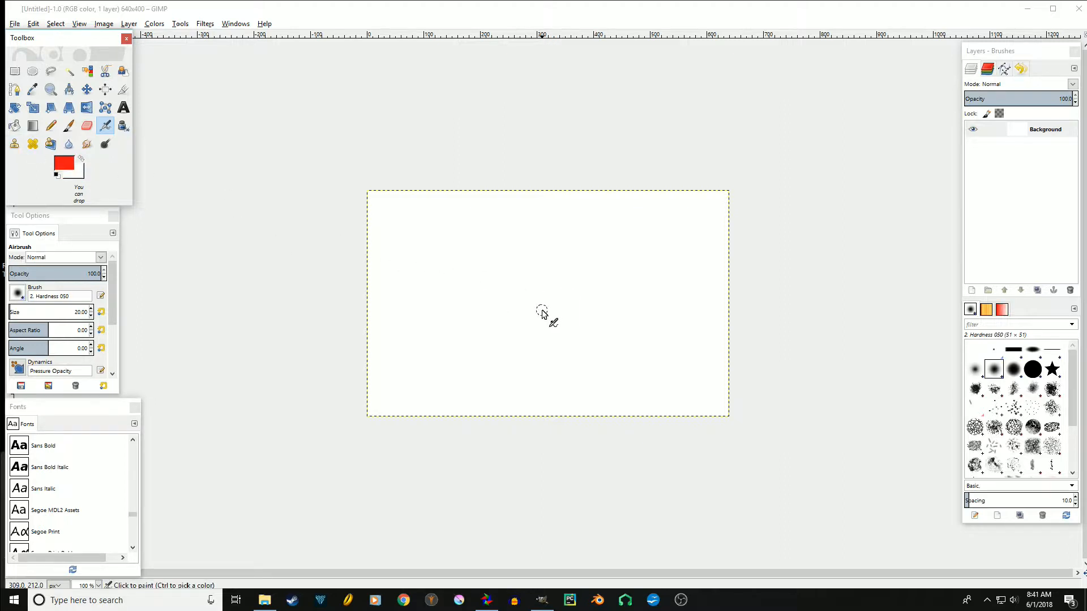
key(ctrl+comma)
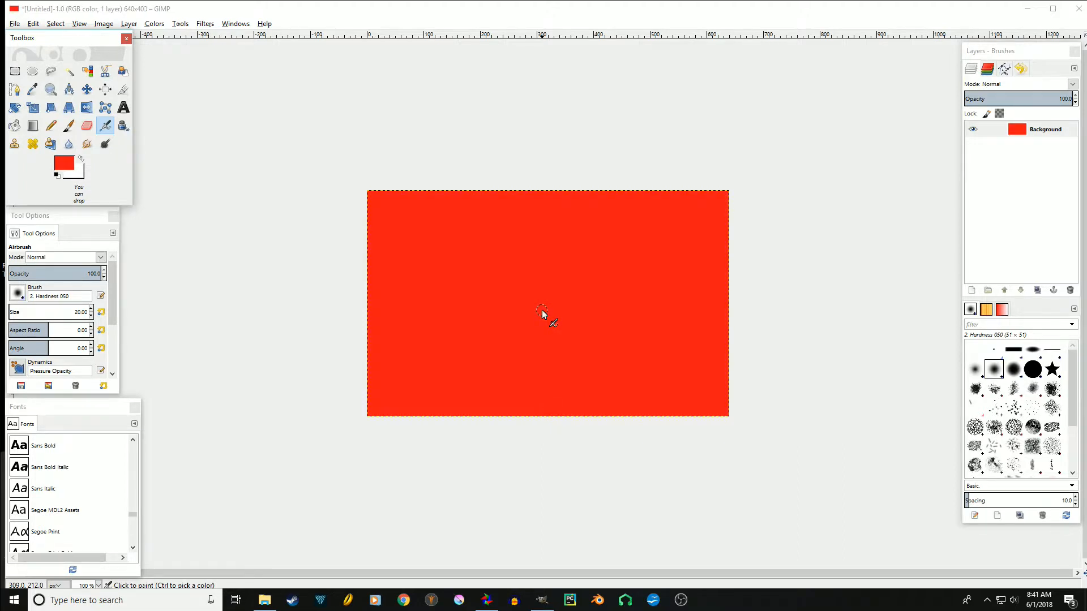
key(ctrl+z)
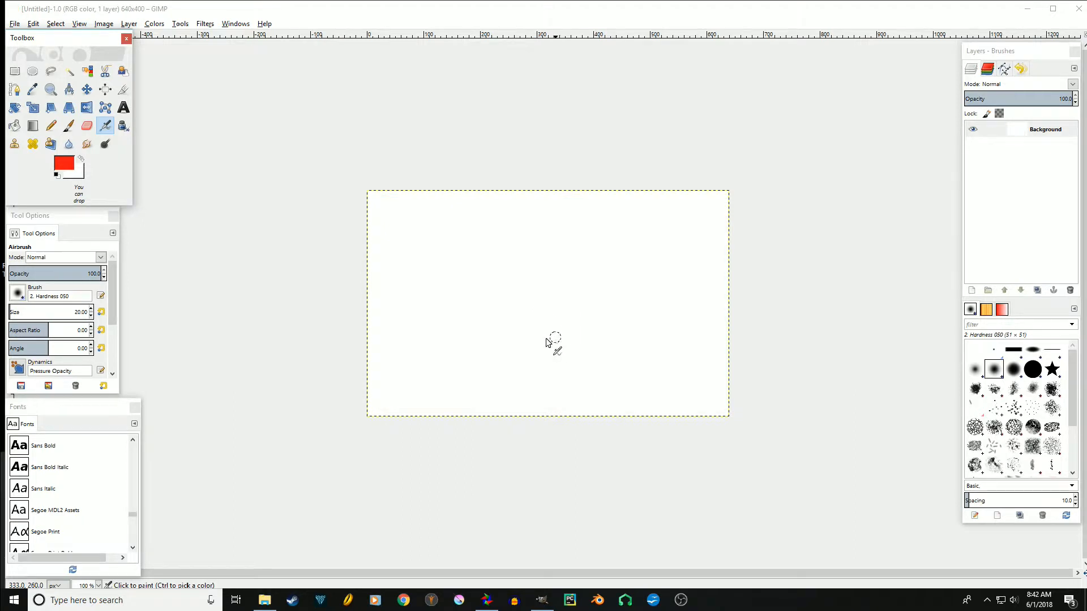
click(343, 11)
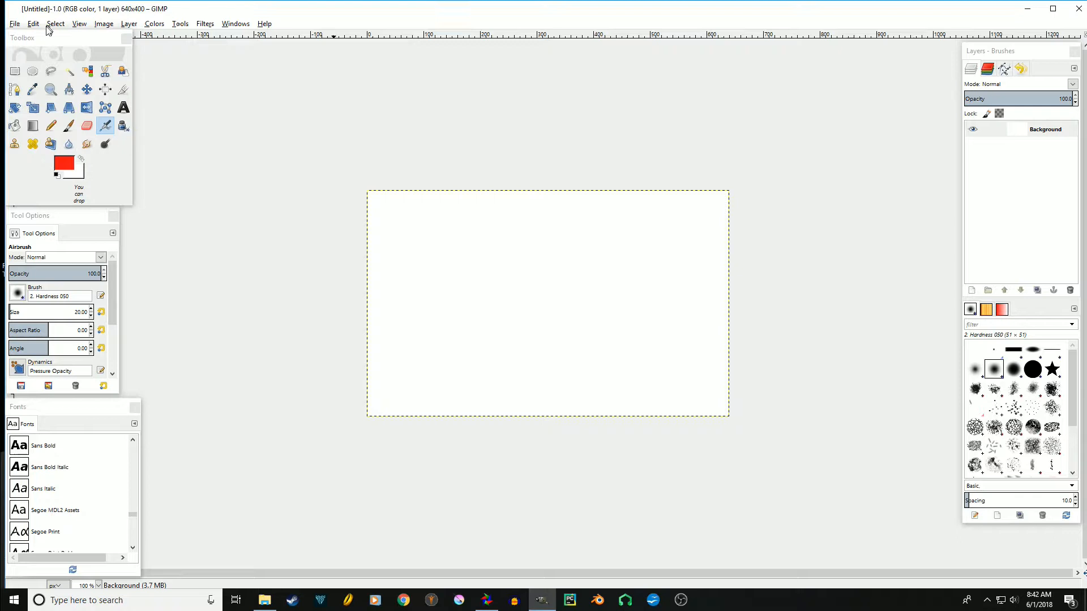
click(14, 26)
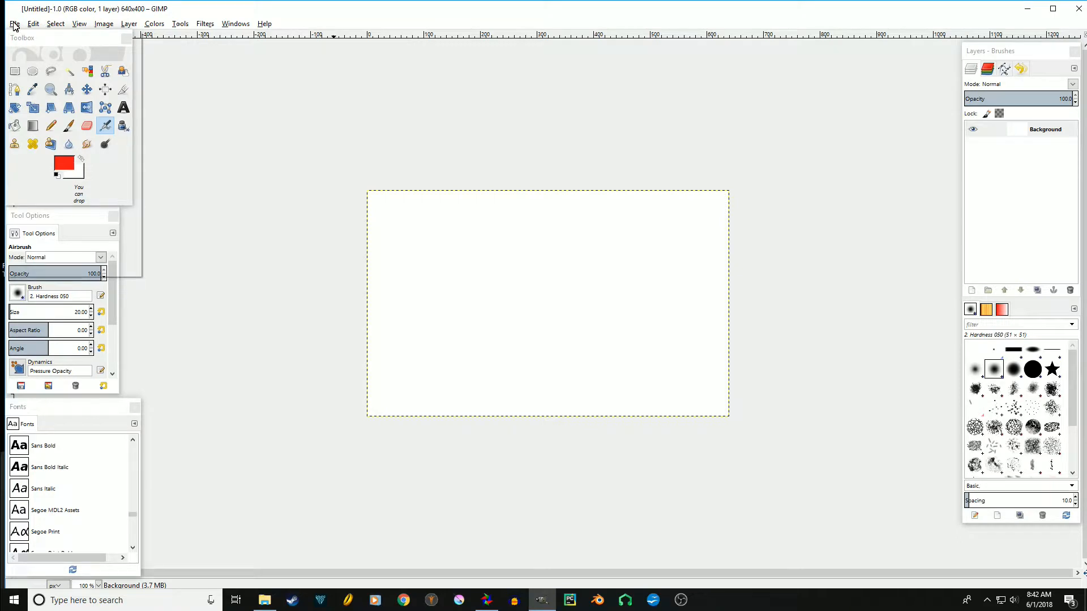
mouse_move(30, 25)
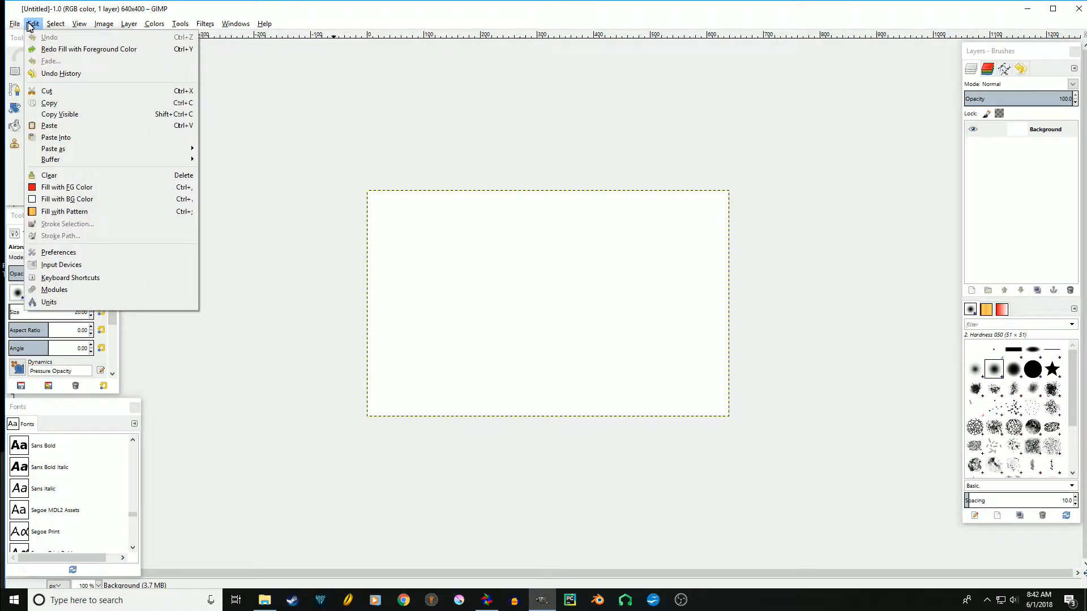
mouse_move(82, 25)
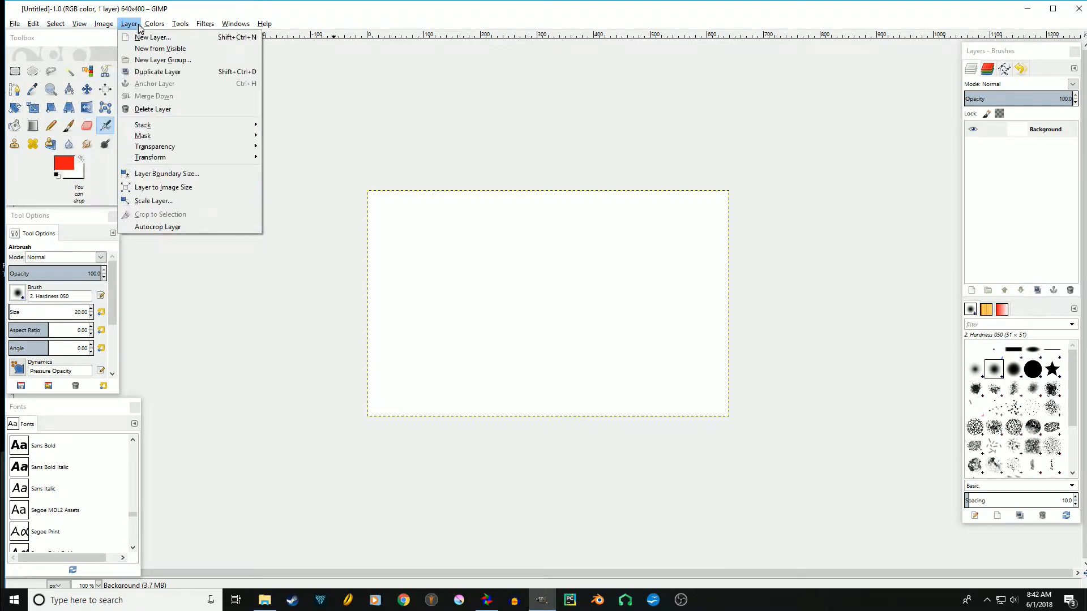
mouse_move(158, 27)
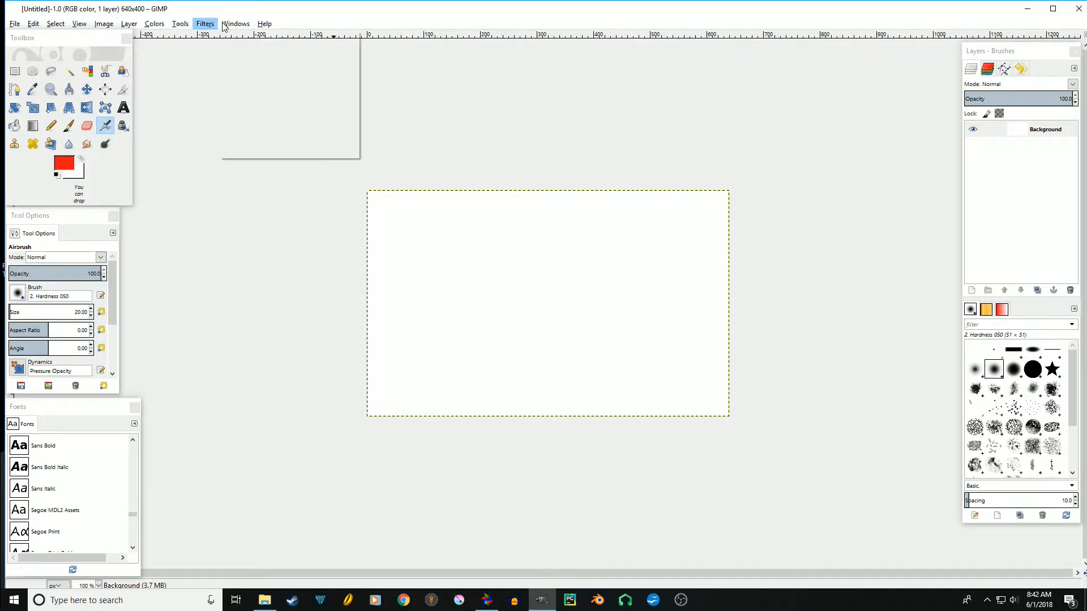
mouse_move(265, 24)
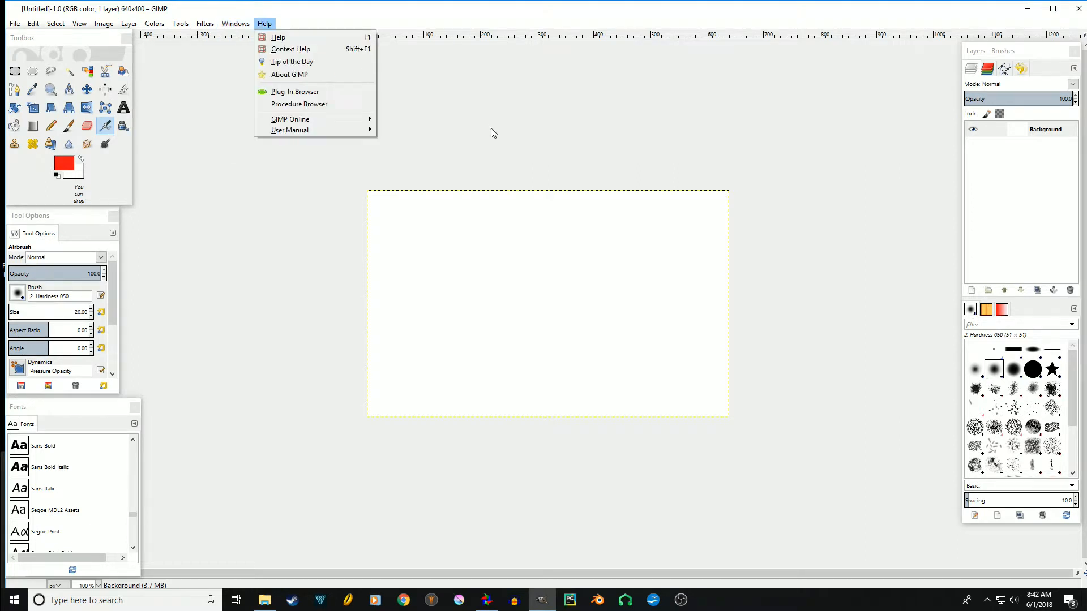
click(213, 334)
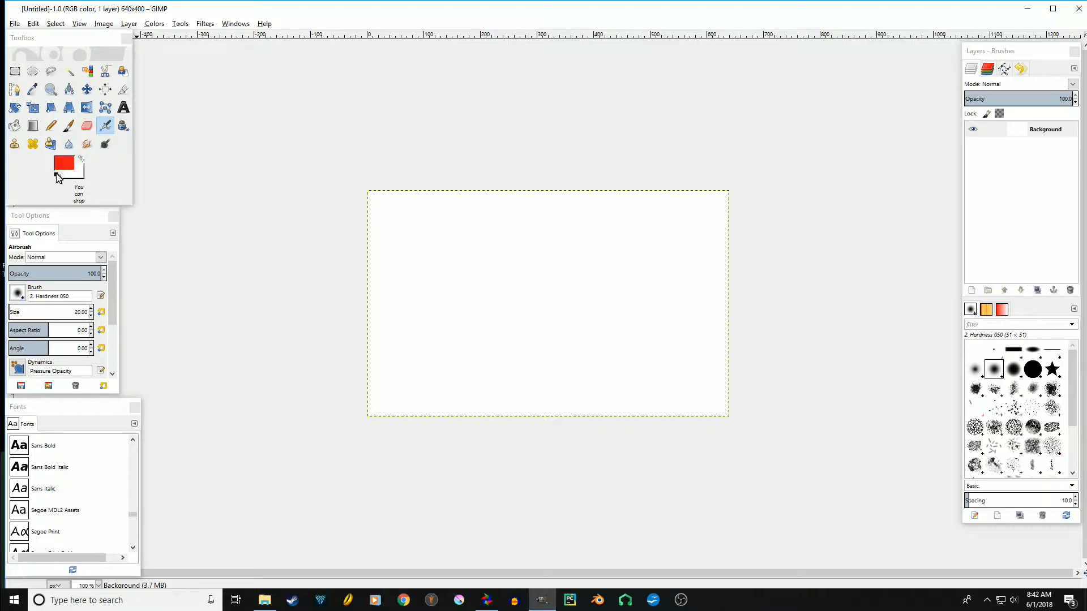
Step: Reset the colours to the default black and white and bucket fill the background layer with black
click(56, 175)
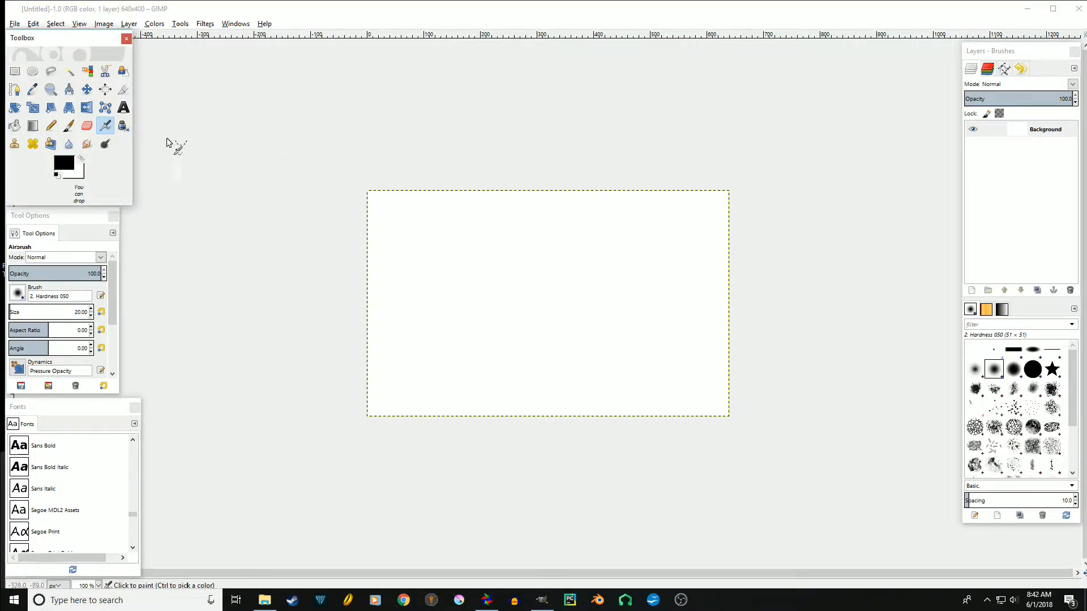
click(14, 125)
click(536, 291)
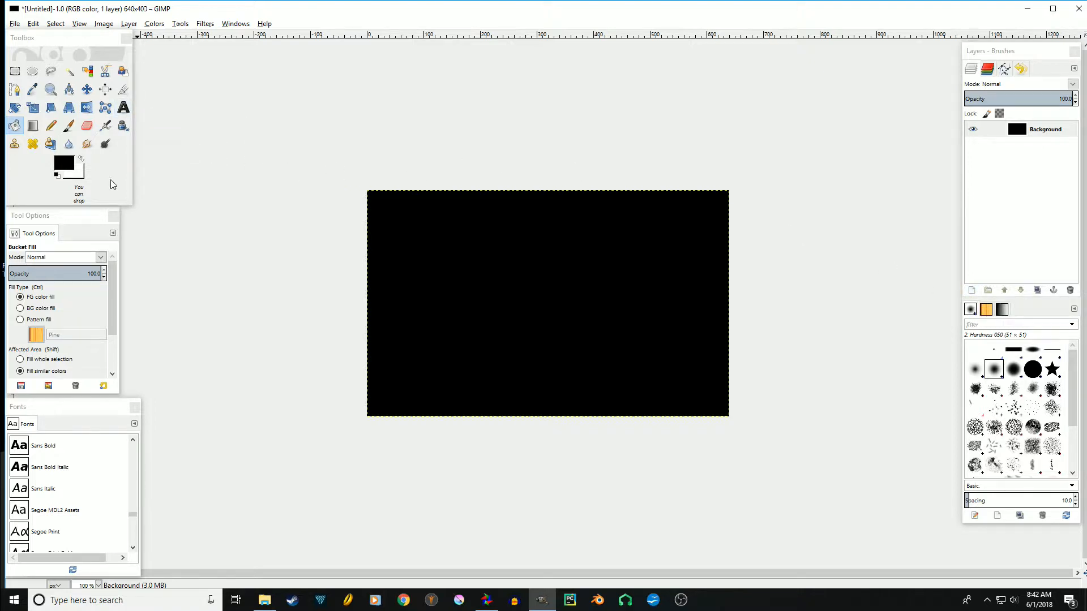
Step: Pick dark red (940808) as a colour and swap it to the background, leaving white as the foreground colour
click(64, 166)
click(63, 165)
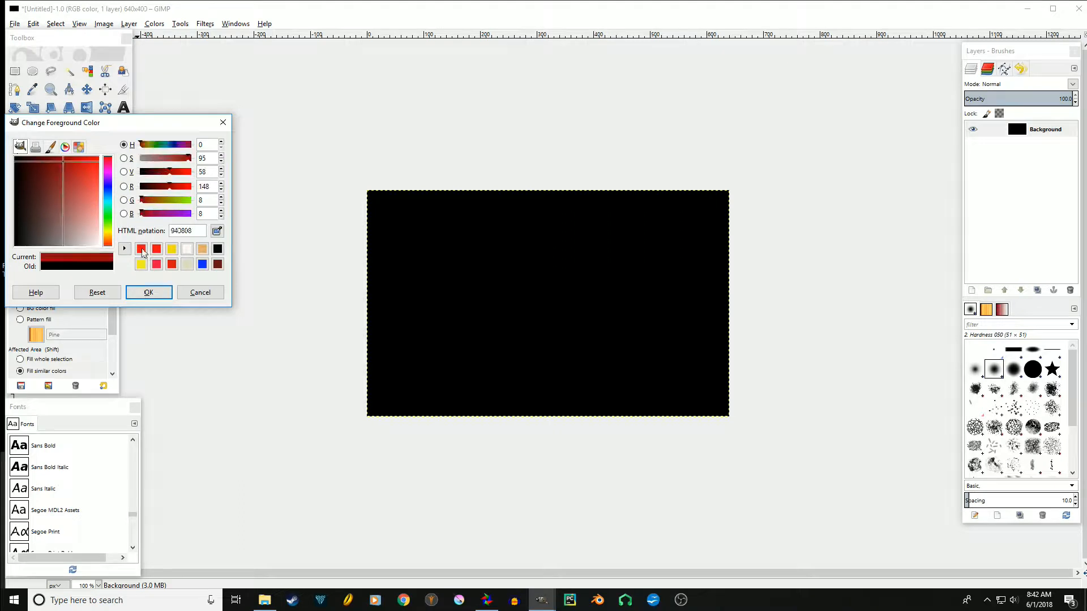
click(161, 291)
click(81, 159)
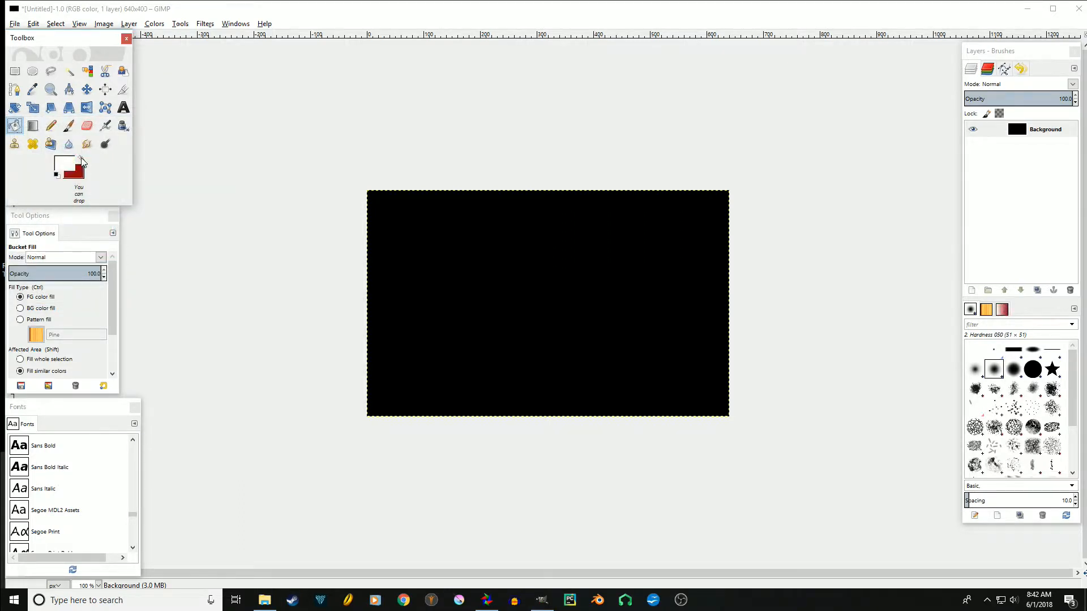
Step: Set up the Text tool with the BN Machine font at a size of 30 px
click(124, 109)
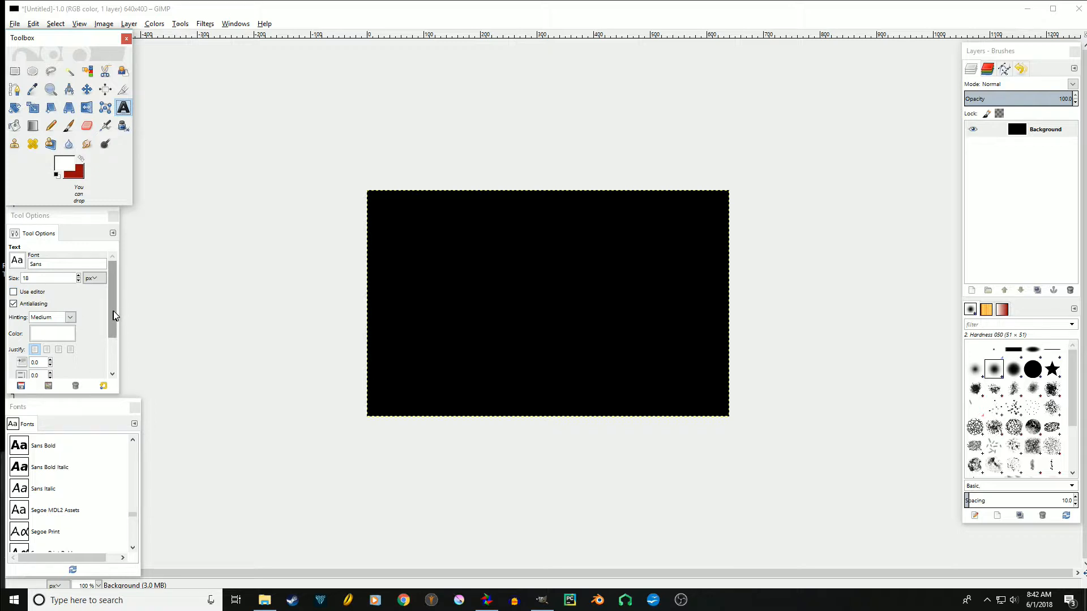
click(18, 261)
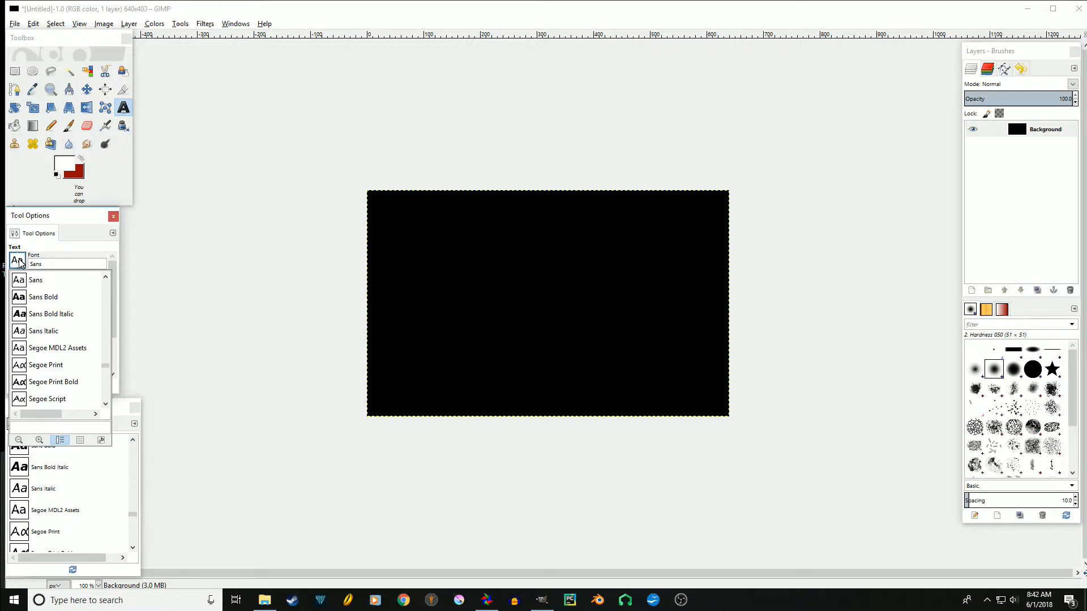
drag(107, 369, 110, 299)
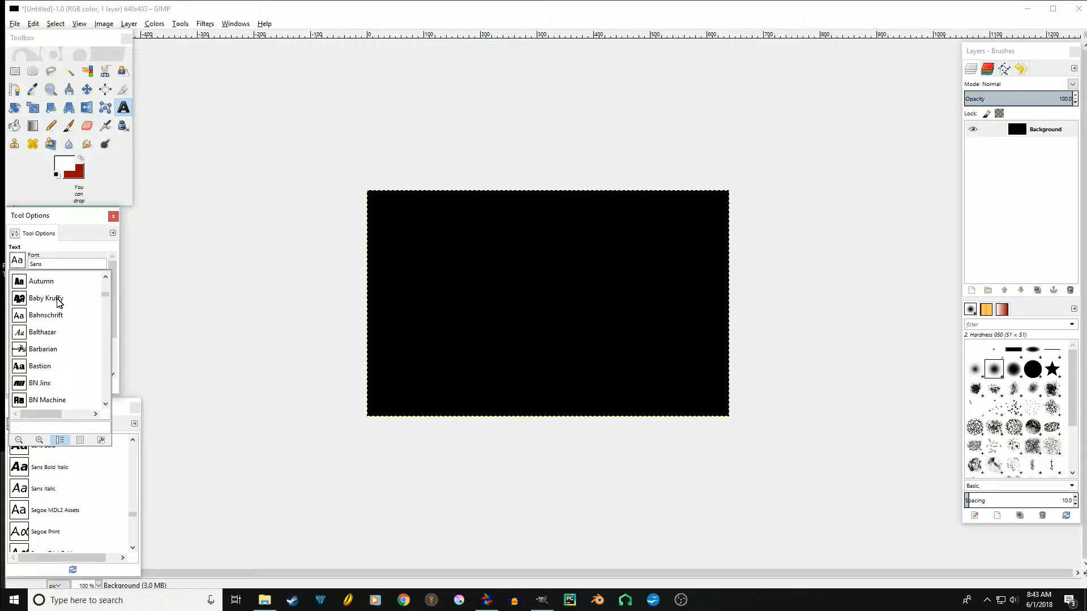
click(44, 402)
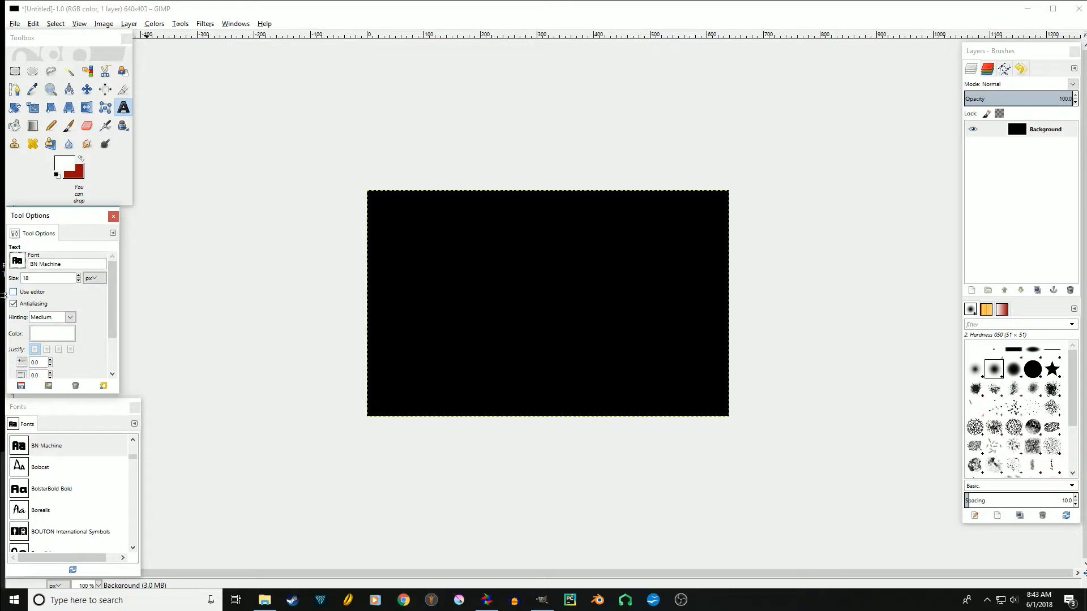
click(79, 276)
Step: Add the text "Dawn", "of the", "GEEK" on three lines near the upper-left corner of the canvas
click(388, 216)
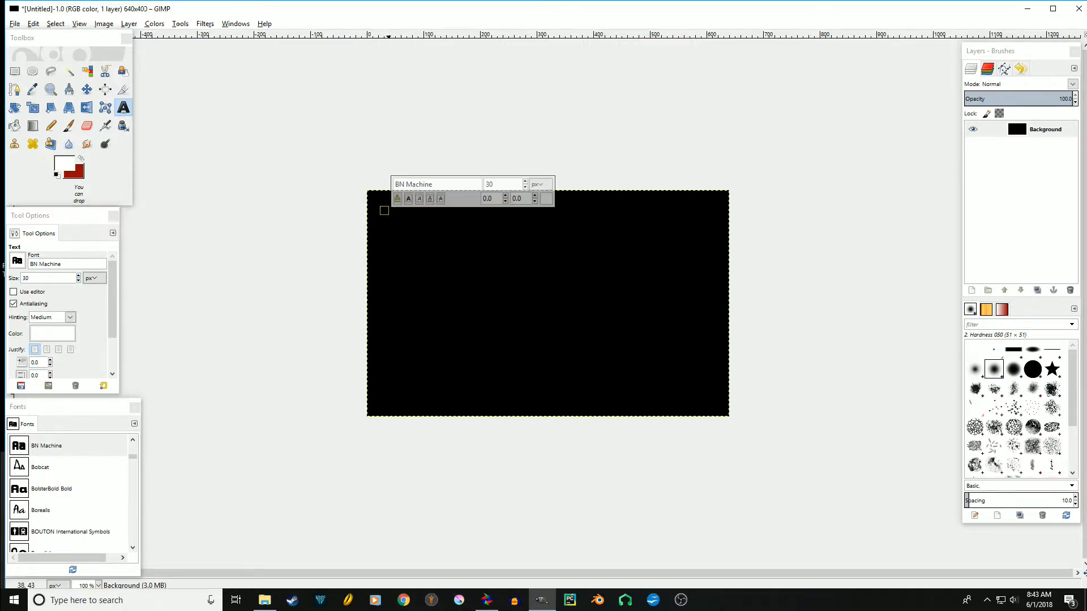
text(D)
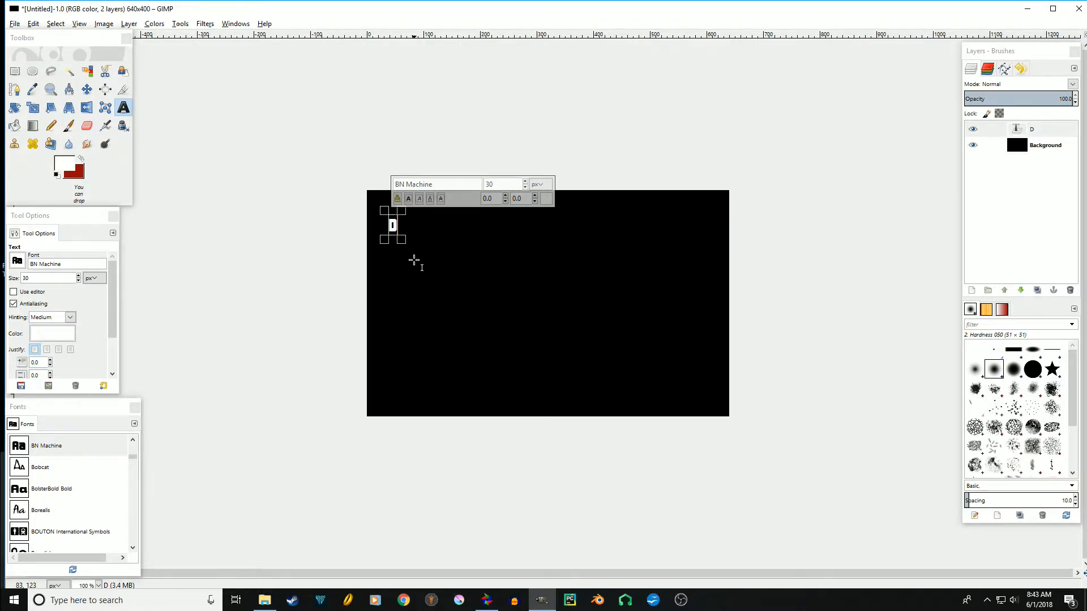
text(awn)
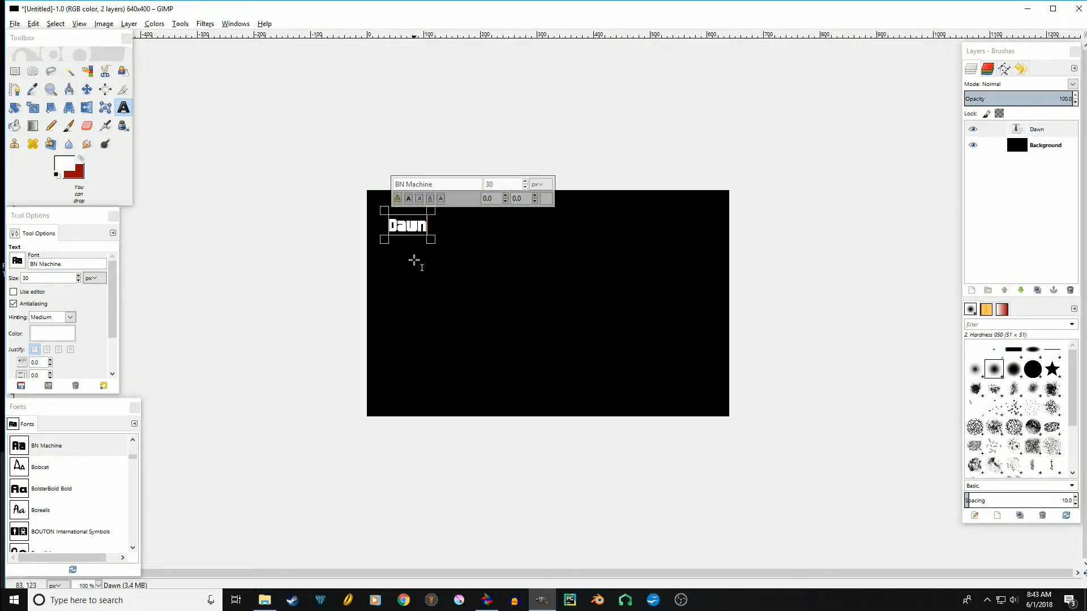
key(Return)
text(of the )
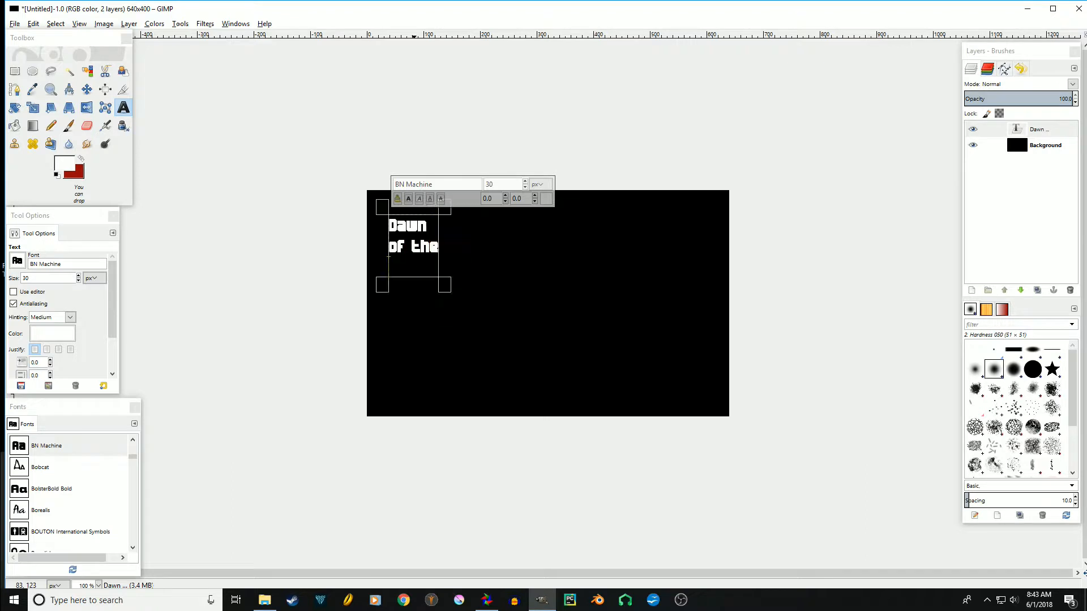
text(GEEK)
Step: Select all of the title text and enlarge it to 88 px
key(shift+Up)
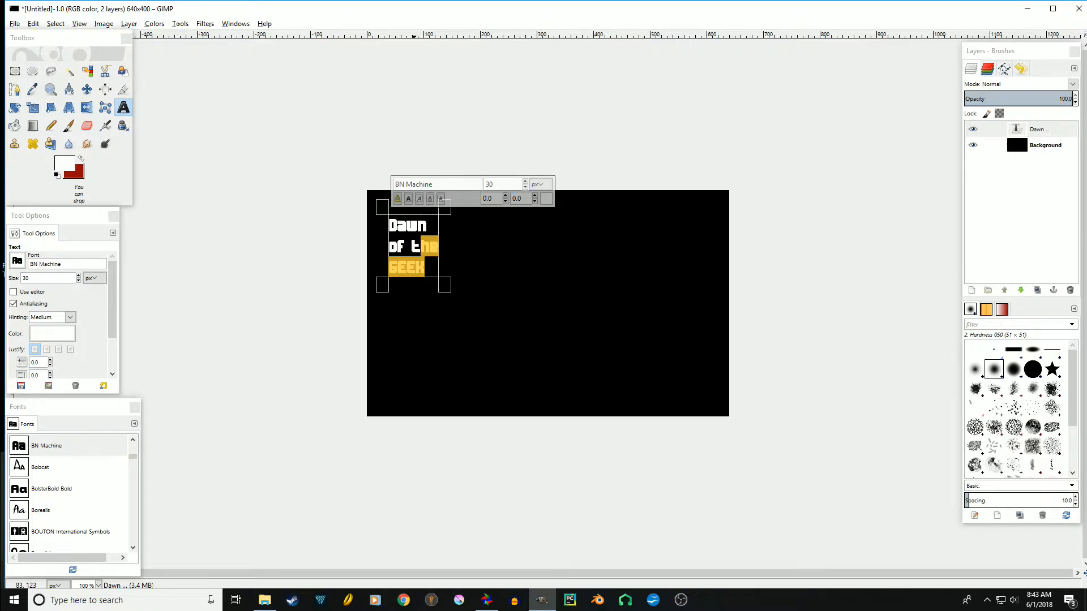
key(ctrl+a)
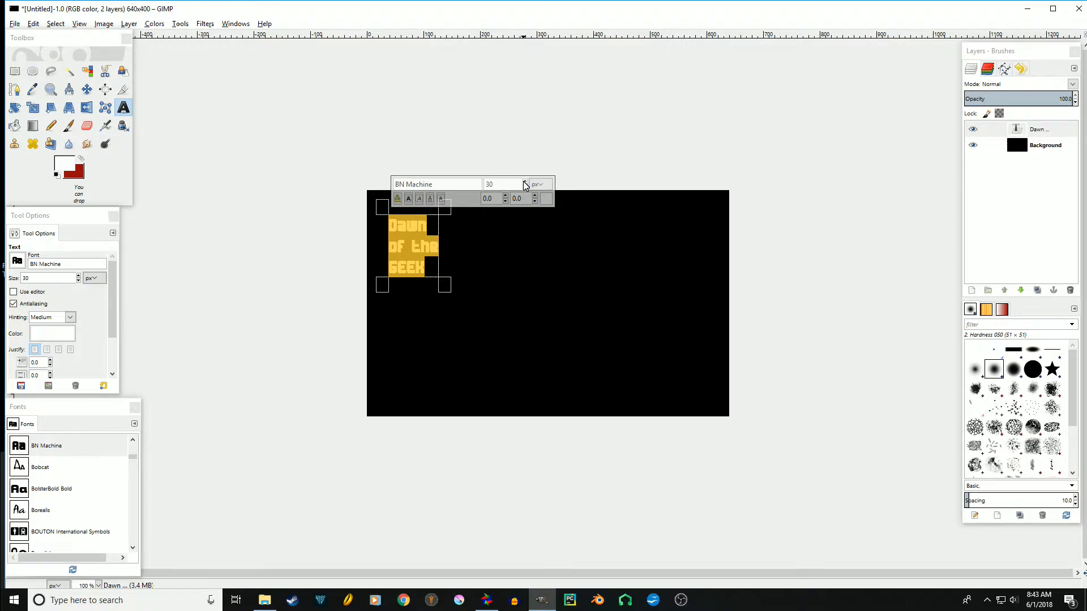
drag(525, 184, 526, 189)
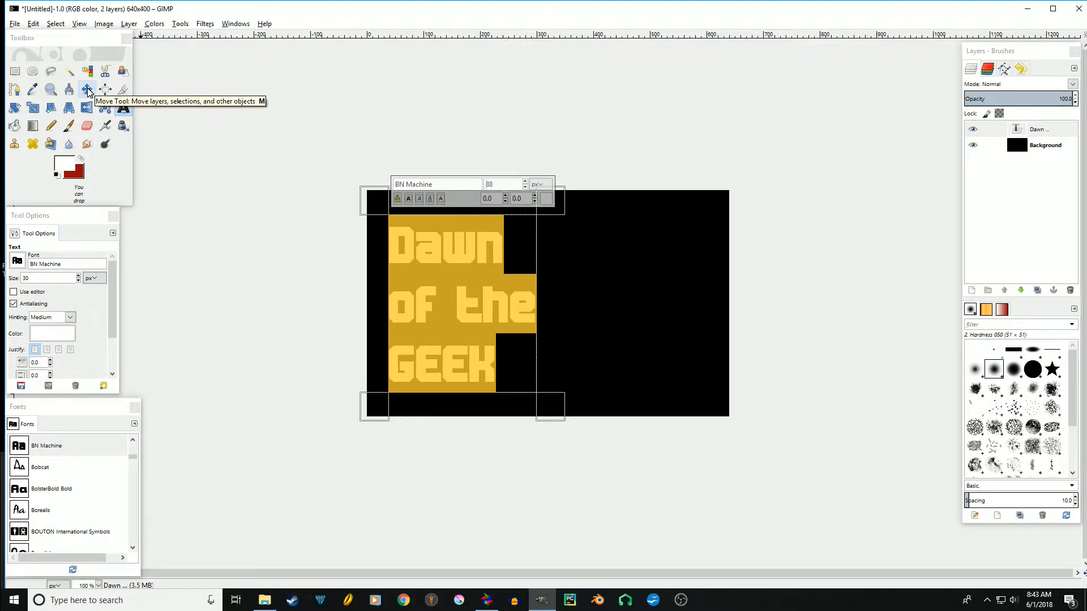
Step: Move the three-line title text layer to roughly the centre of the black canvas
click(88, 91)
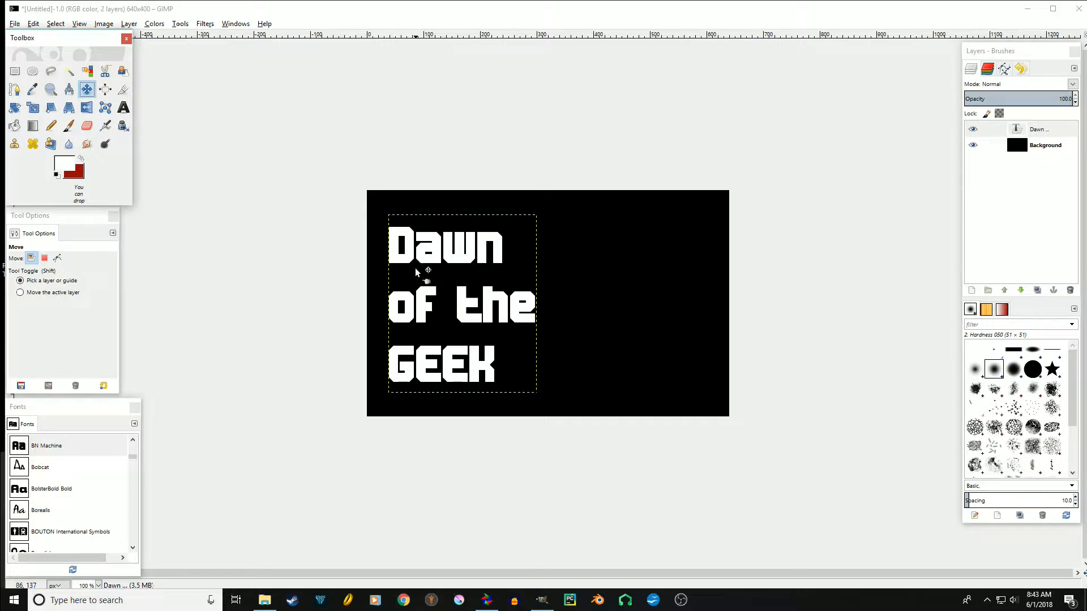
mouse_move(410, 274)
mouse_down()
mouse_move(422, 276)
mouse_move(414, 276)
mouse_up()
key(ctrl+z)
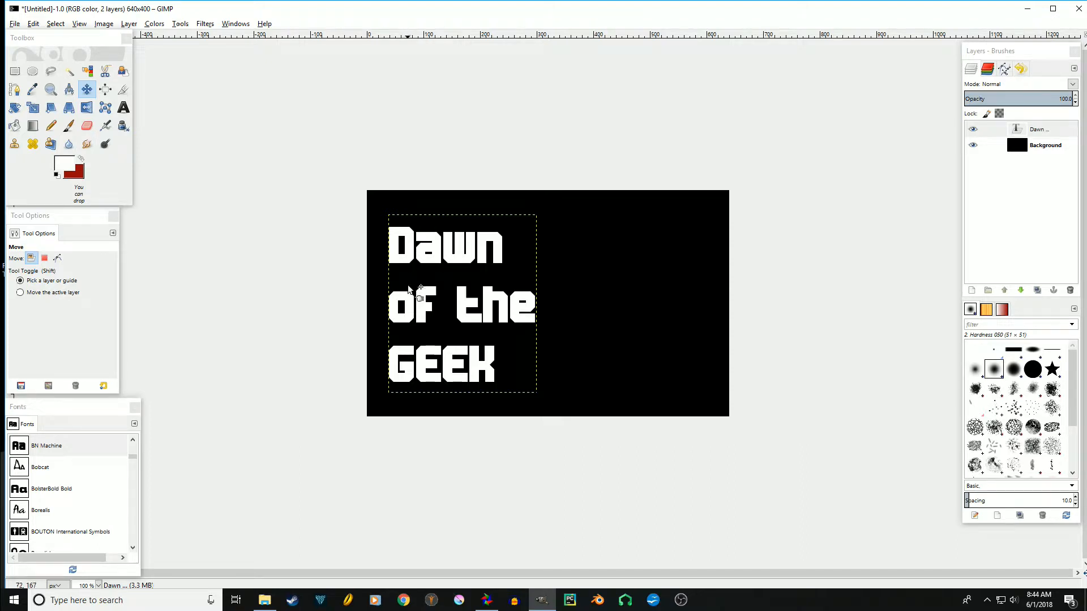
scroll(410, 292, up, 1)
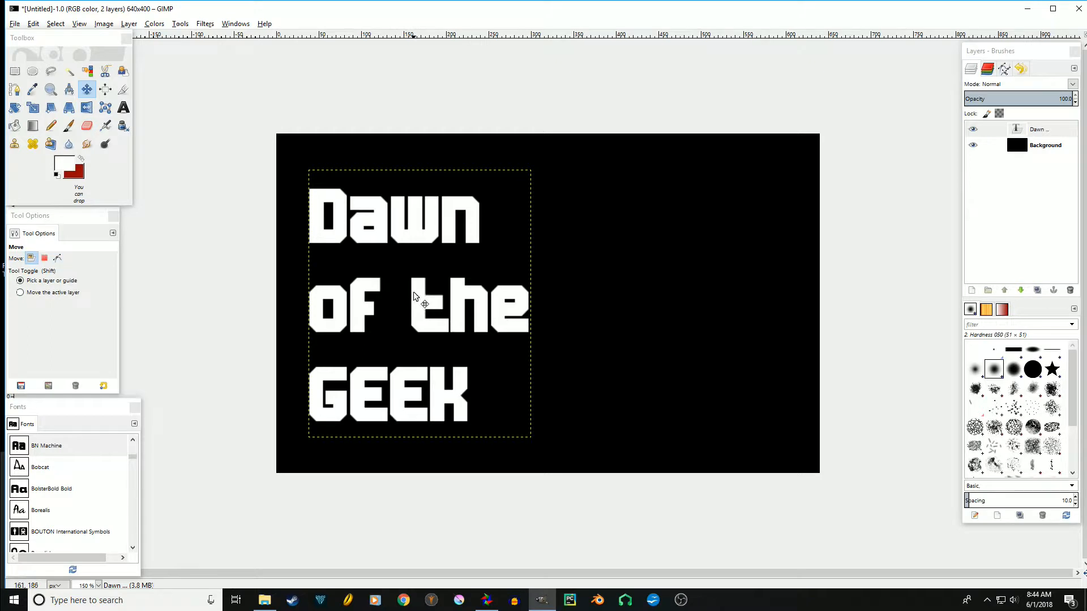
drag(413, 290, 529, 311)
drag(521, 232, 547, 241)
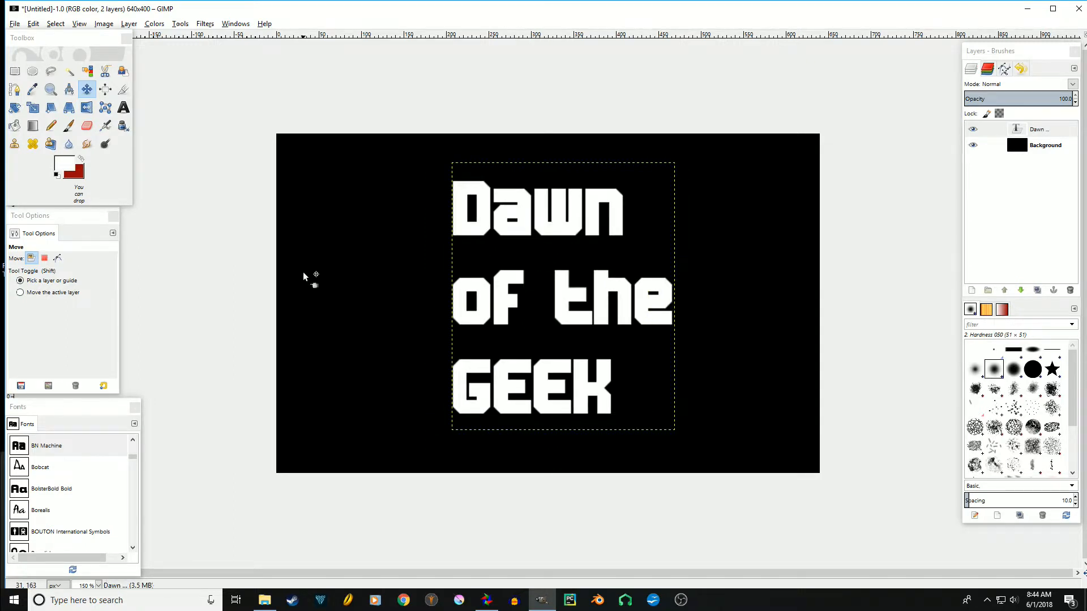
Step: Set the foreground colour to bright red (ff1414) and duplicate the "Dawn of the GEEK" text layer
click(1007, 129)
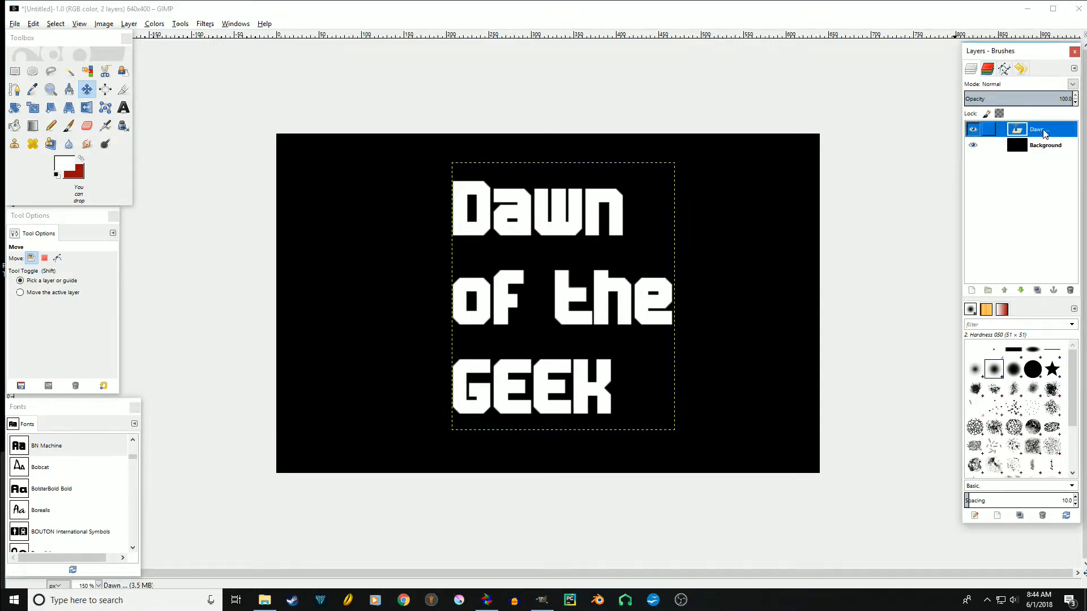
click(83, 161)
click(71, 167)
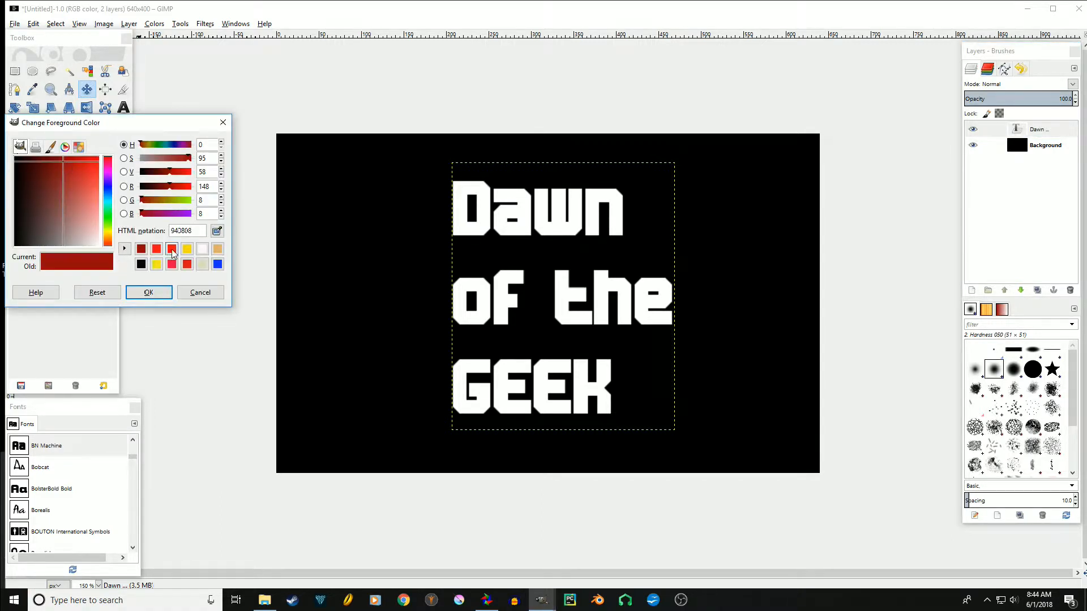
click(156, 248)
click(148, 292)
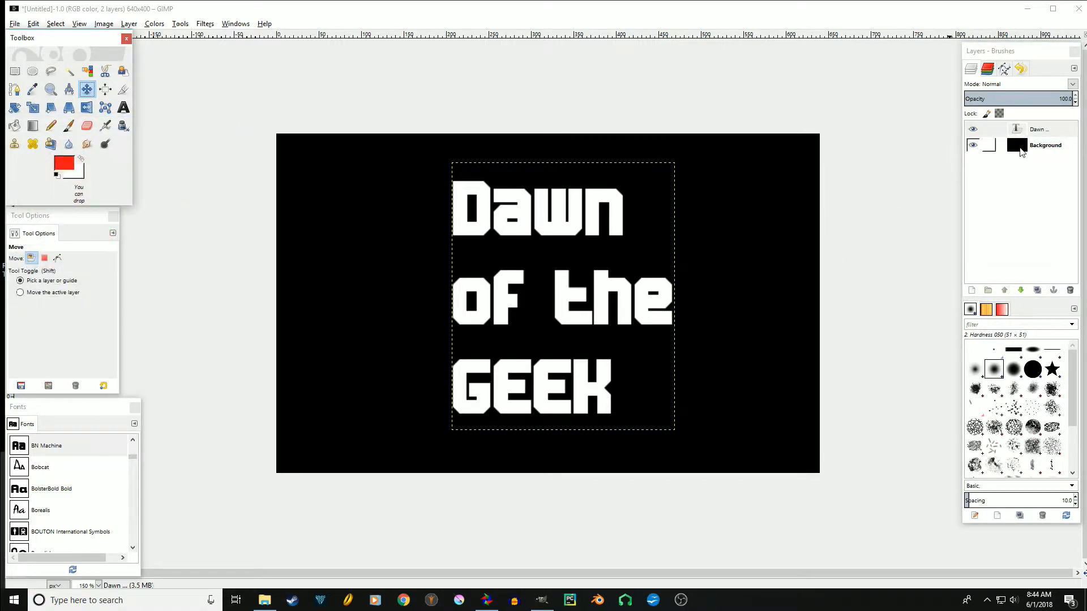
click(1013, 129)
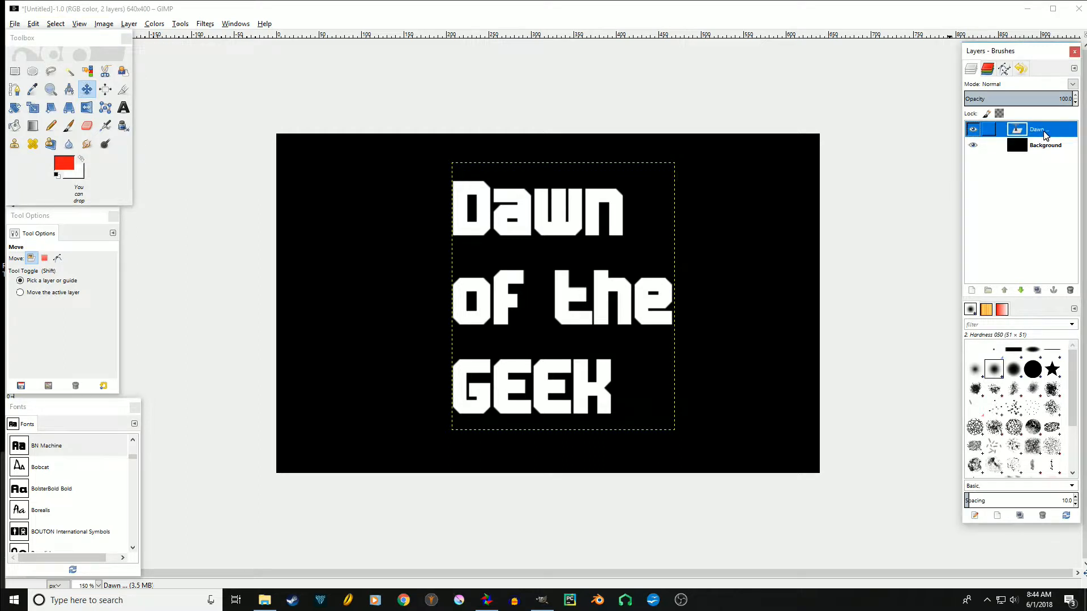
click(1038, 291)
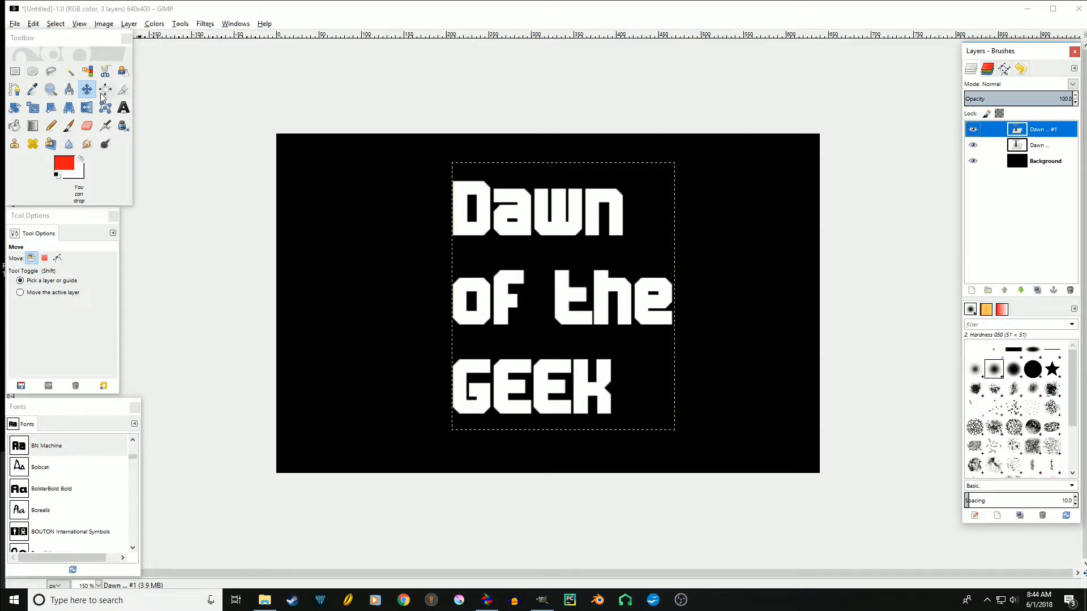
Step: Recolour all the text in the duplicated title layer to ff1414 and offset that layer slightly up and to the left
click(124, 108)
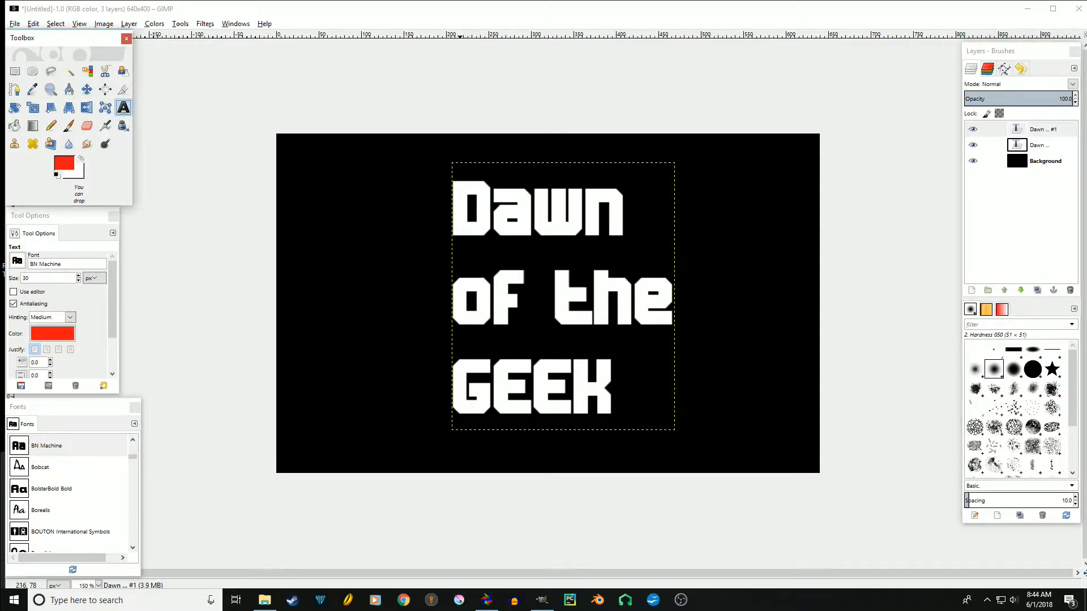
click(461, 198)
key(ctrl+a)
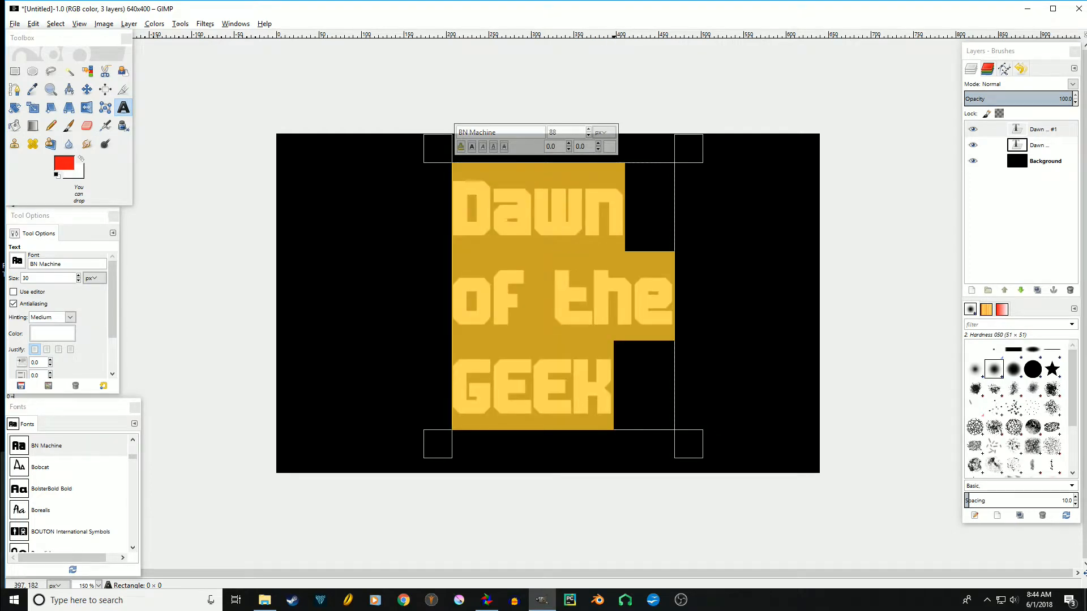
click(610, 147)
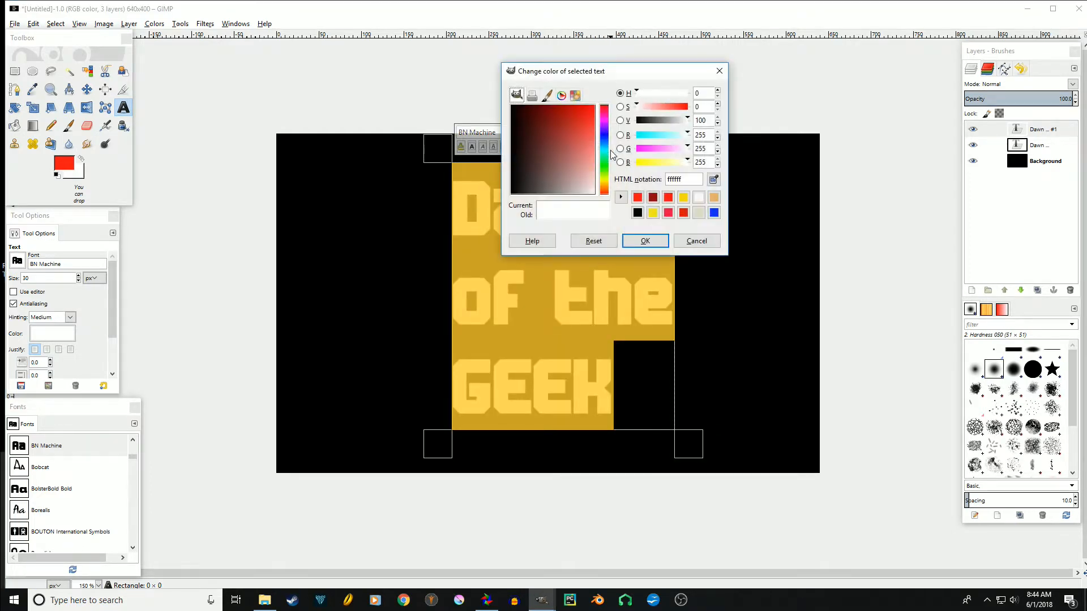
click(638, 198)
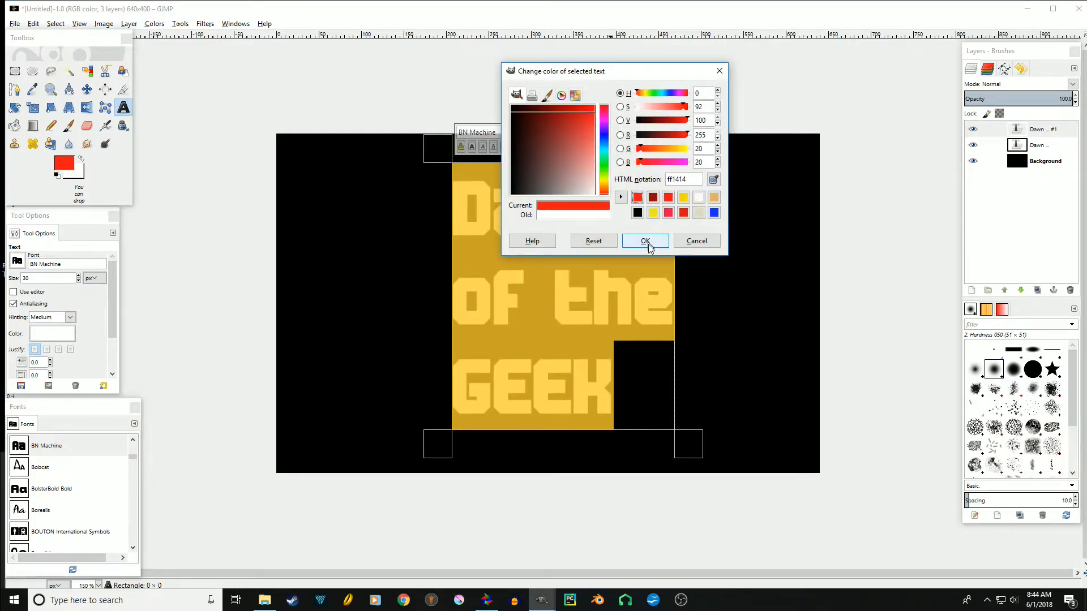
click(644, 241)
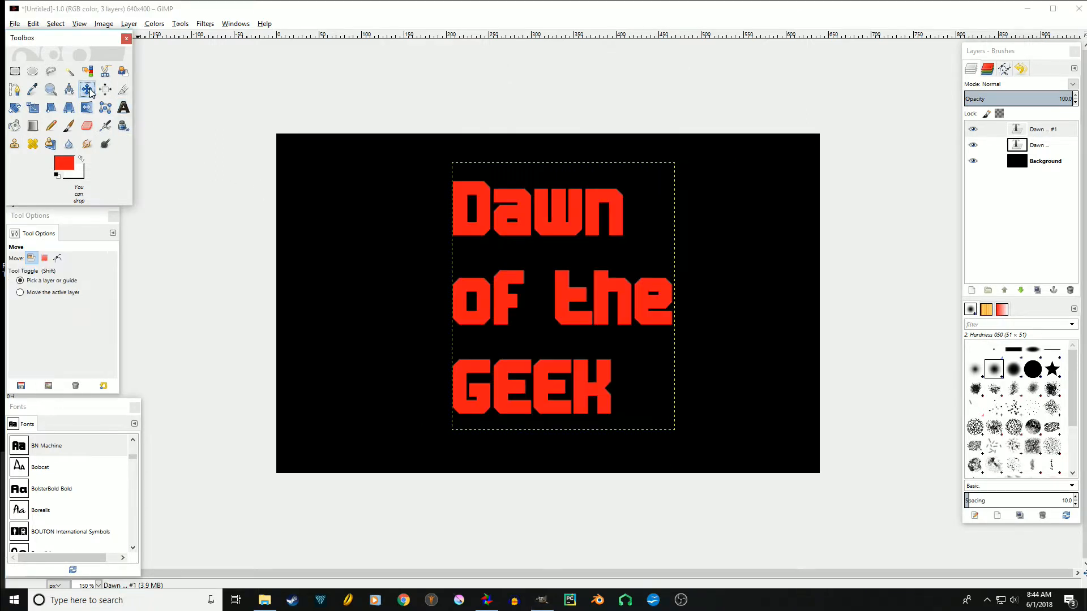
click(86, 89)
drag(479, 226, 476, 225)
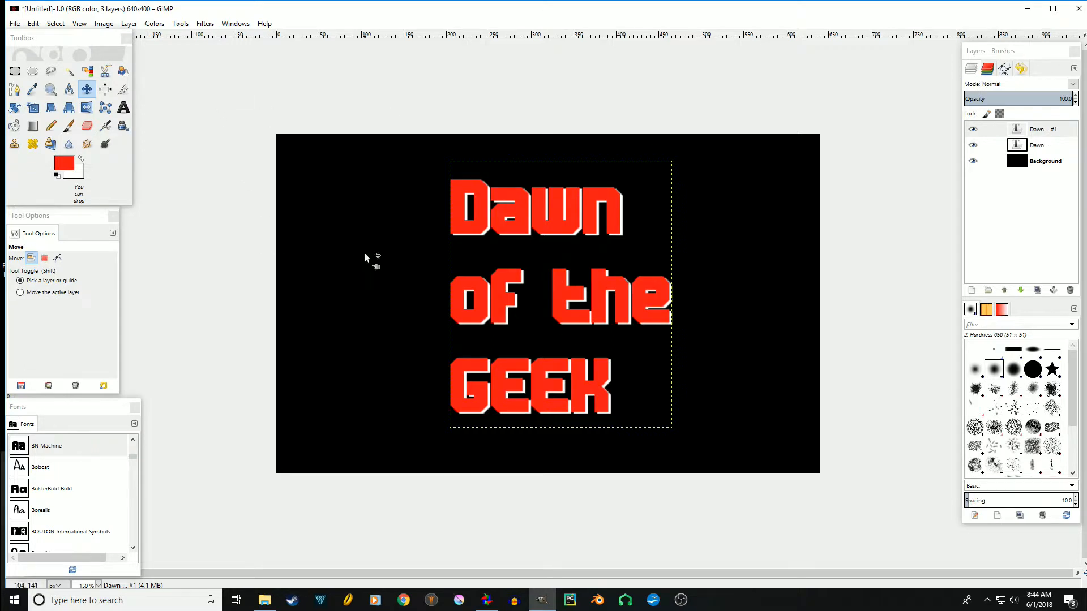
Step: Create a new blank 640 × 400 px image
key(ctrl+n)
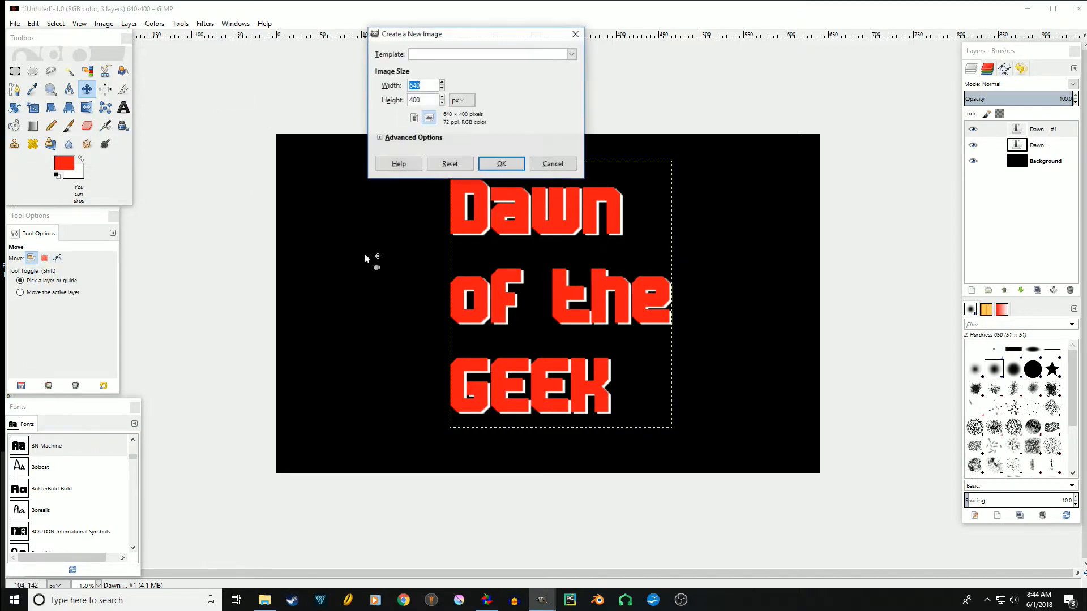
click(496, 164)
click(419, 85)
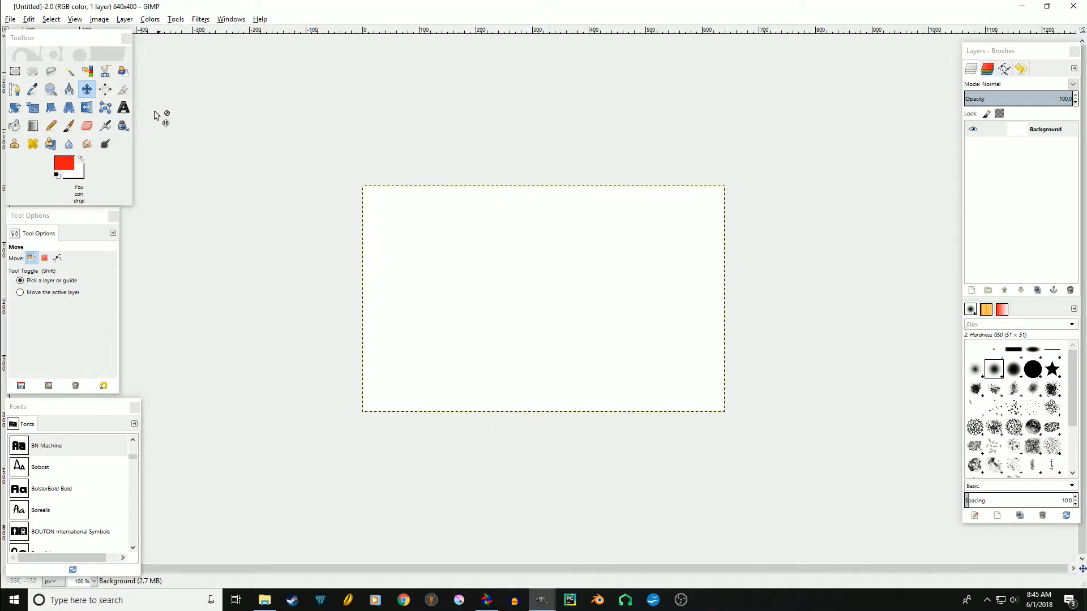
Step: Add the text "Tutor4u" in black near the upper-left area of the white canvas
click(126, 106)
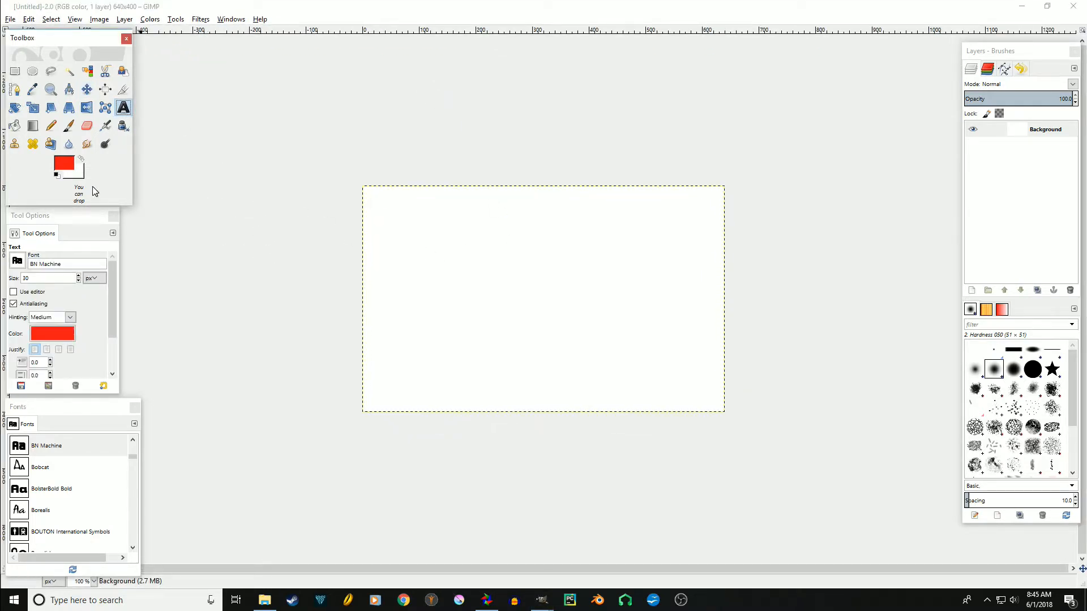
click(65, 164)
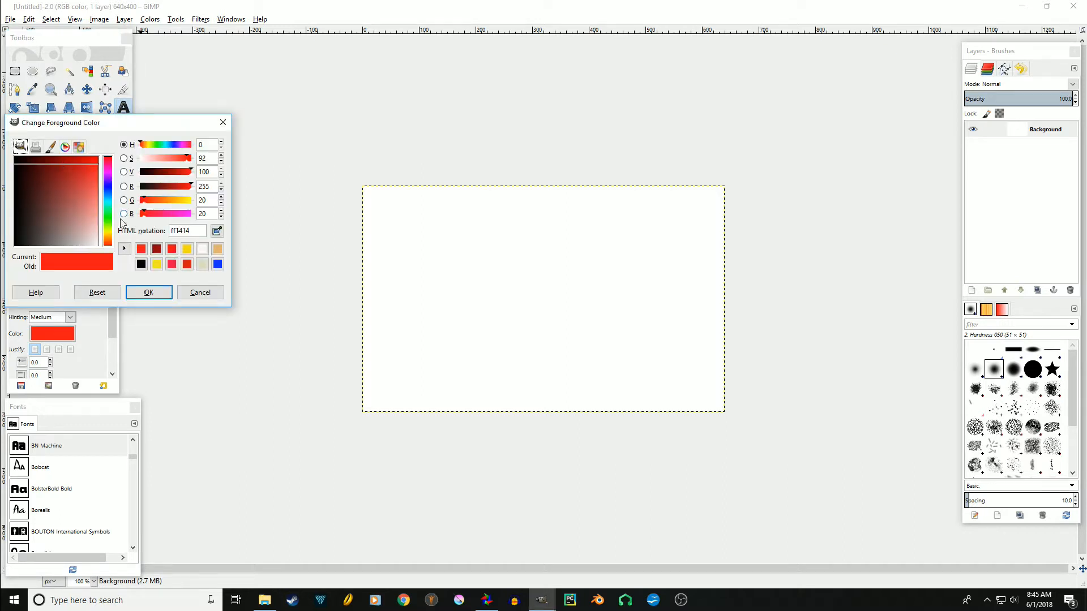
click(141, 264)
click(148, 292)
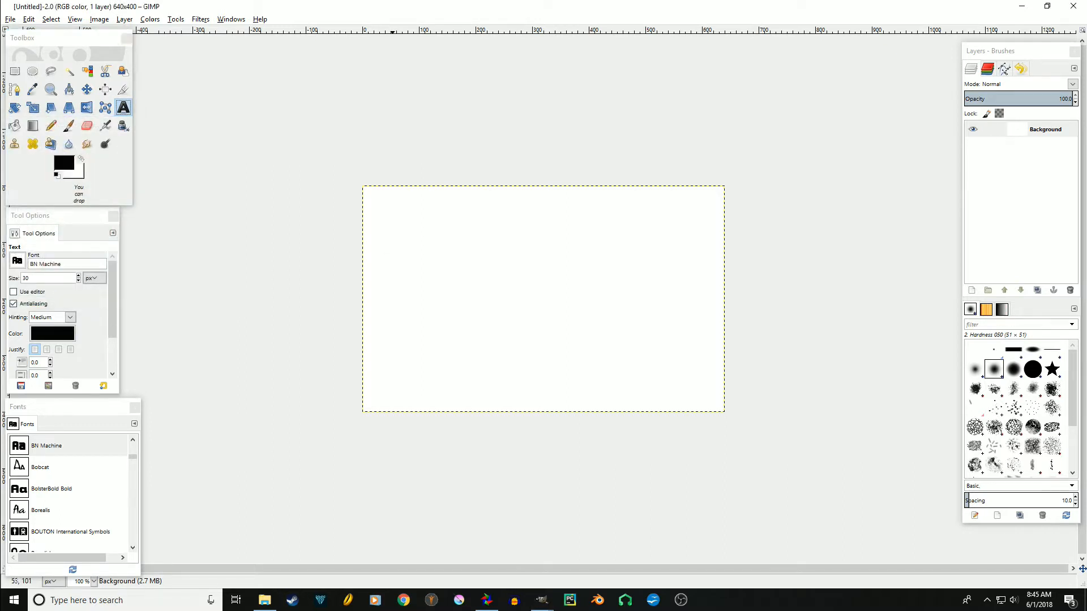
click(386, 236)
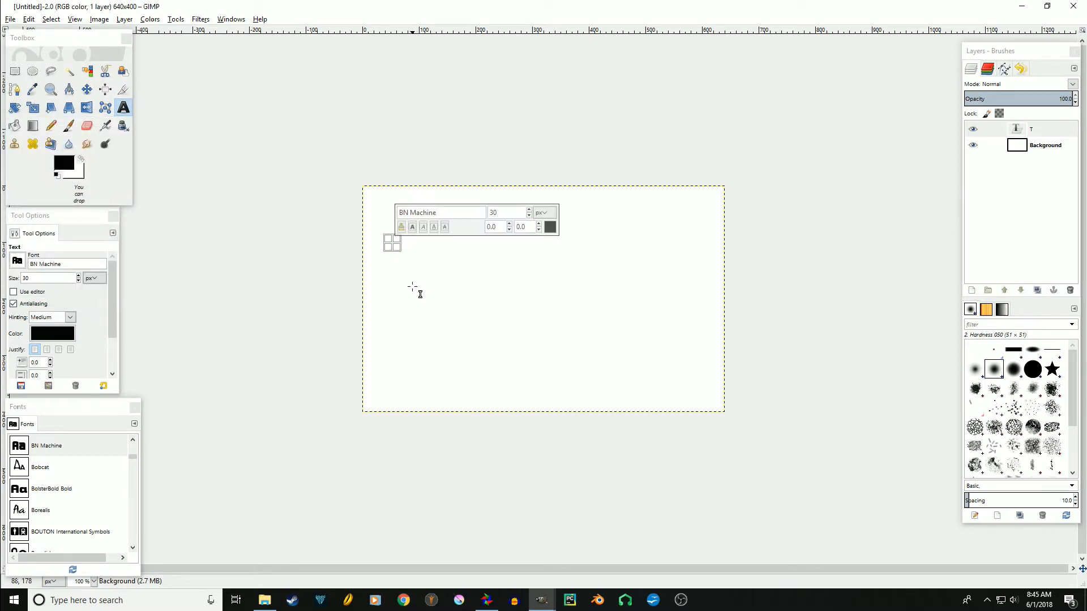
text(Tutor4u)
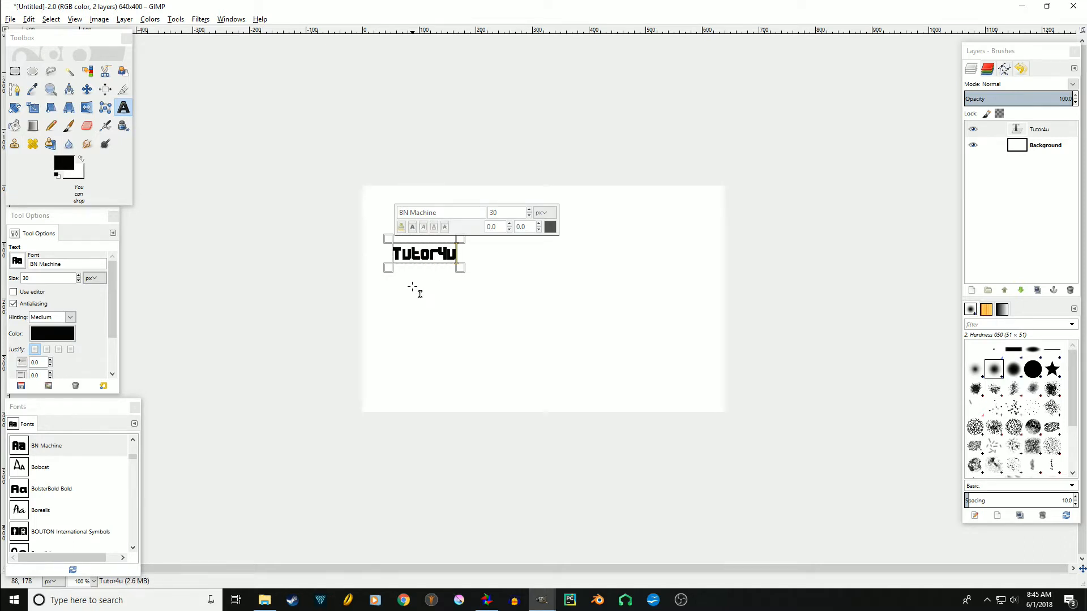
Step: Select the whole word "Tutor4u", change its font to AcmeFont and enlarge it to 88 px
key(shift+Left)
key(shift+Left)
key(shift+Left)
key(shift+Left)
key(shift+Left)
key(shift+Left)
key(shift+Left)
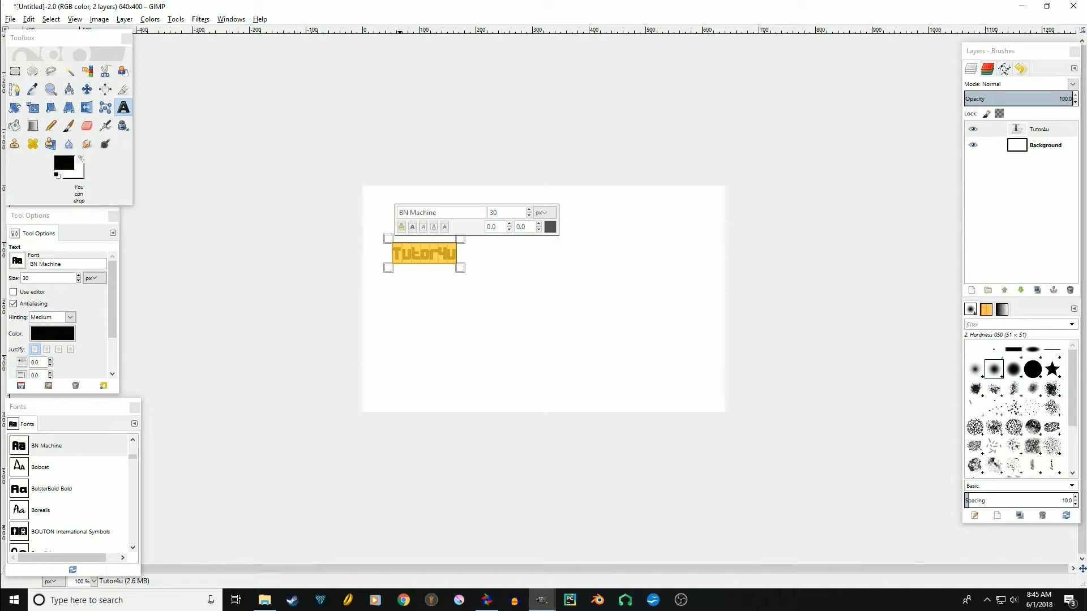
triple_click(429, 213)
text(a)
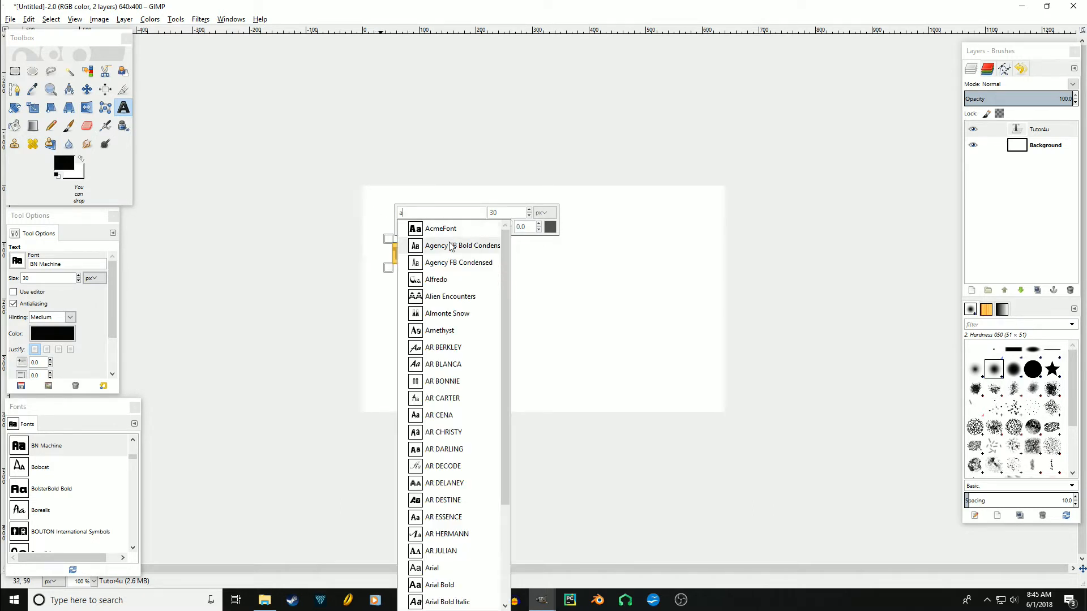
click(441, 228)
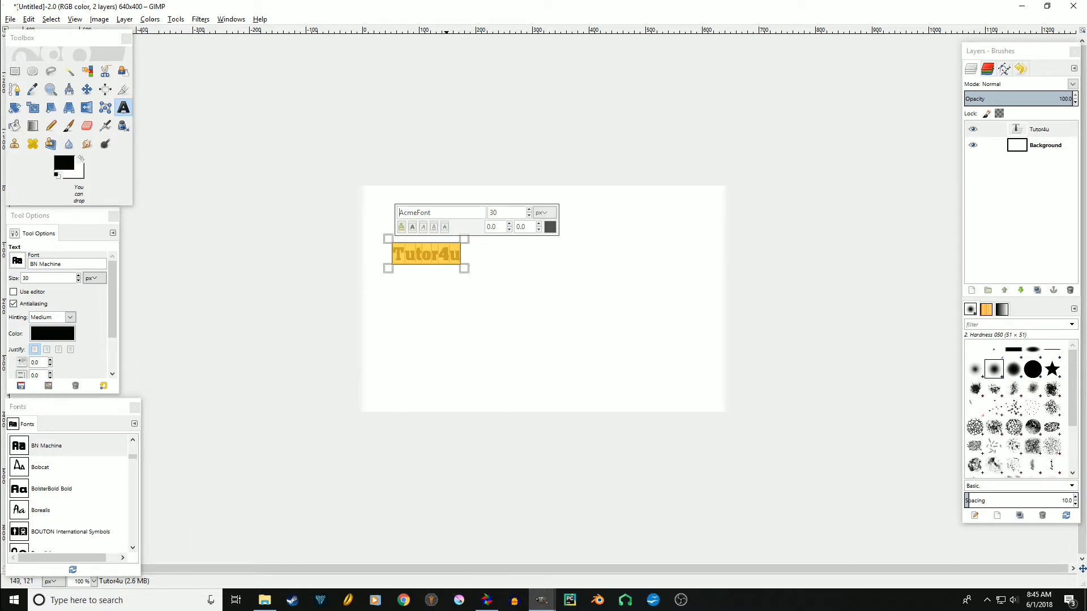
click(528, 209)
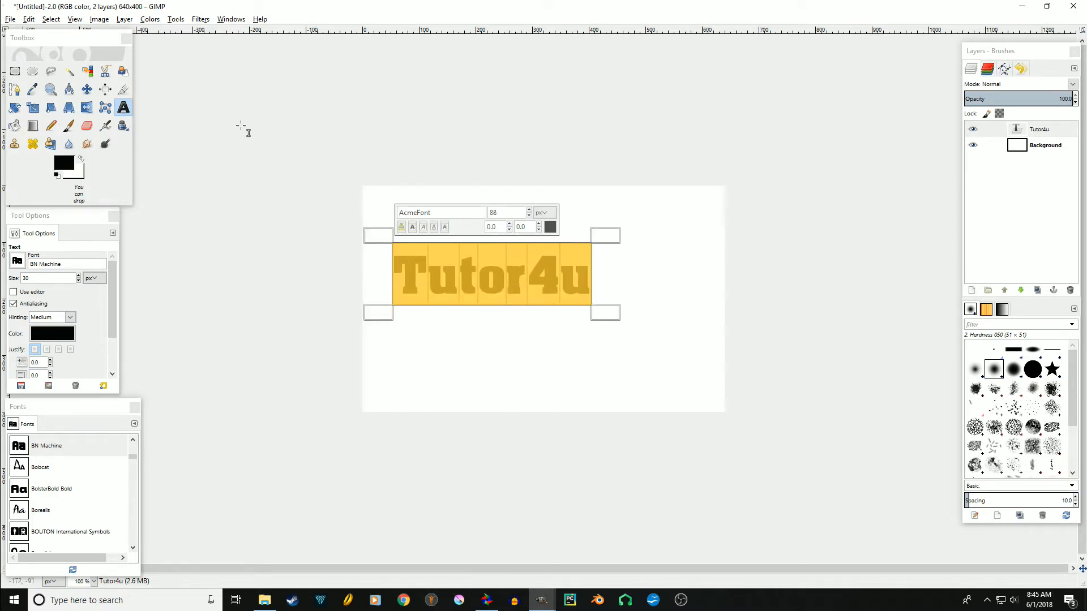
Step: Move the "Tutor4u" text layer to roughly the centre of the canvas
click(87, 89)
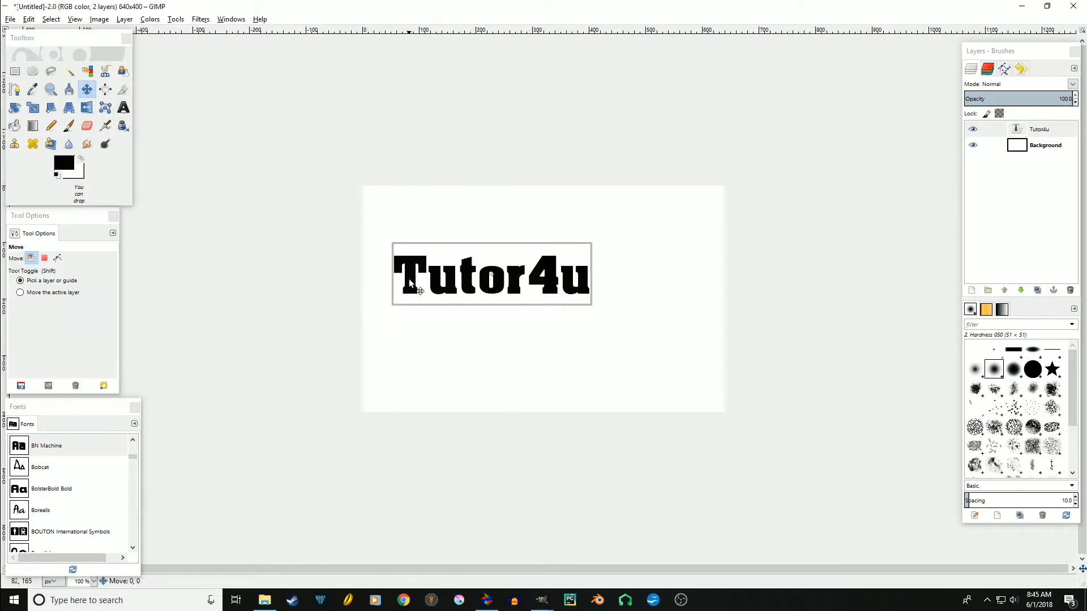
drag(408, 279, 462, 284)
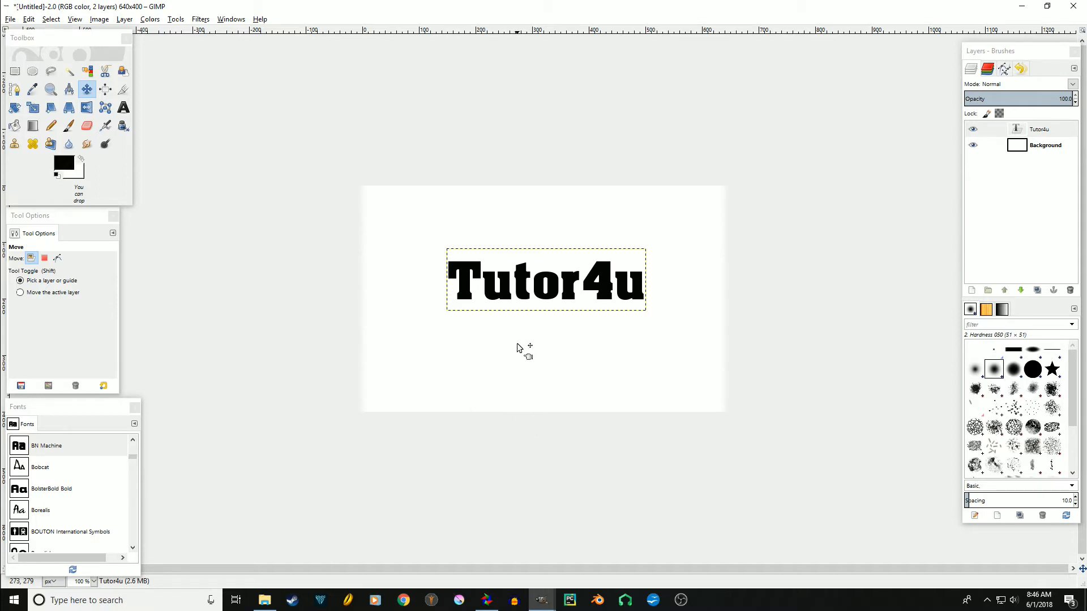
Step: Close the "Tutor4u" image and discard its changes
click(1073, 6)
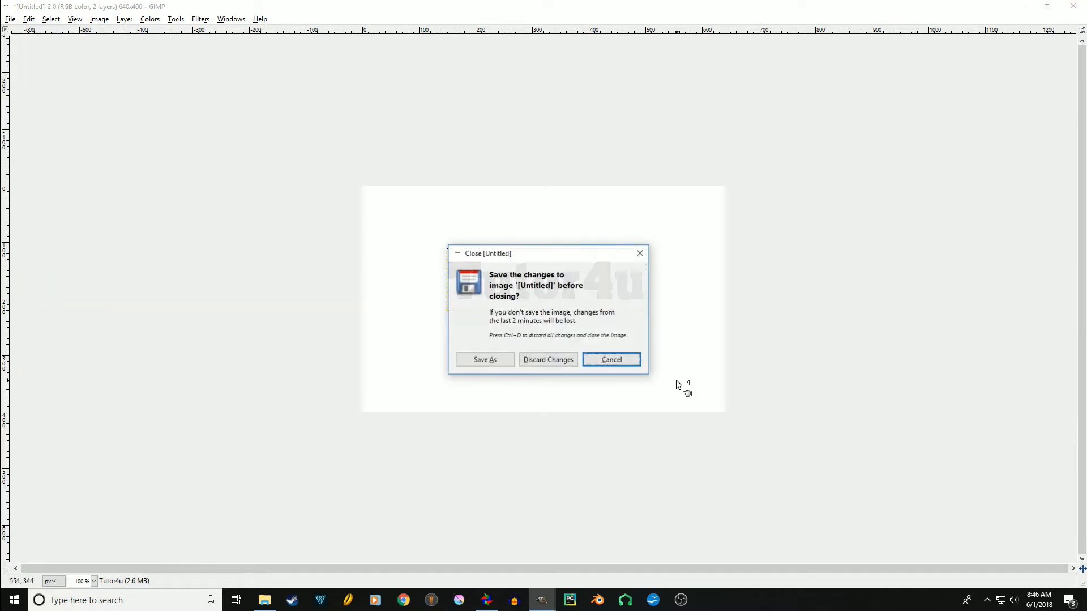
click(540, 361)
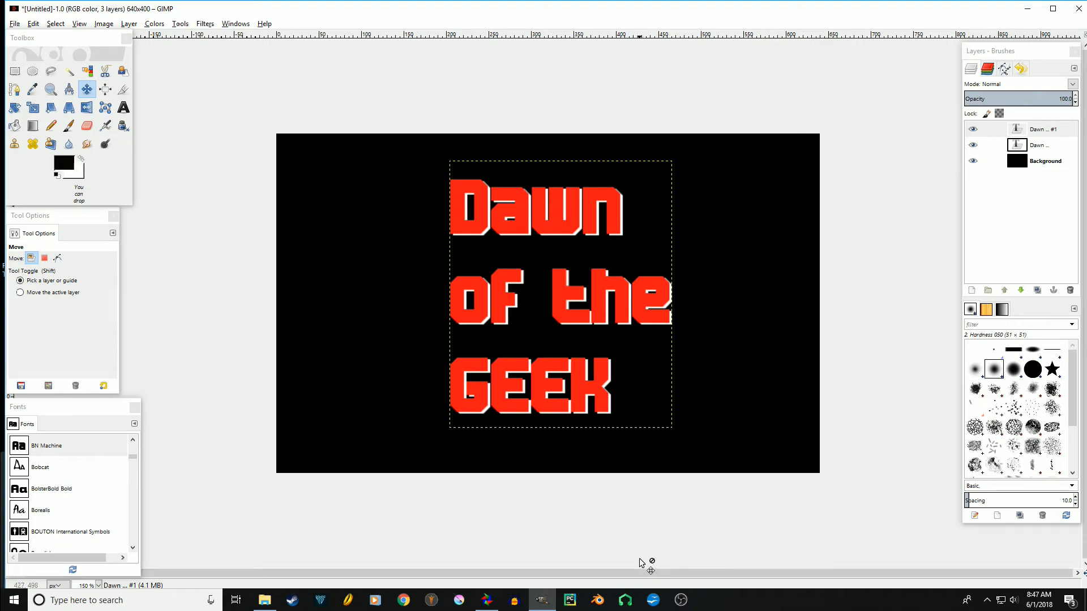
mouse_move(476, 605)
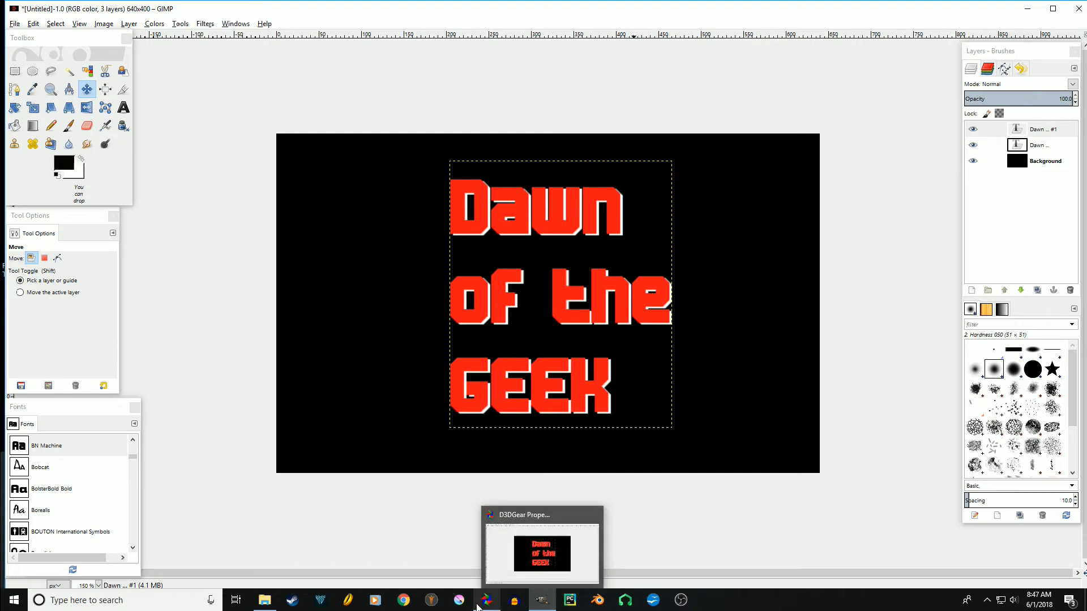